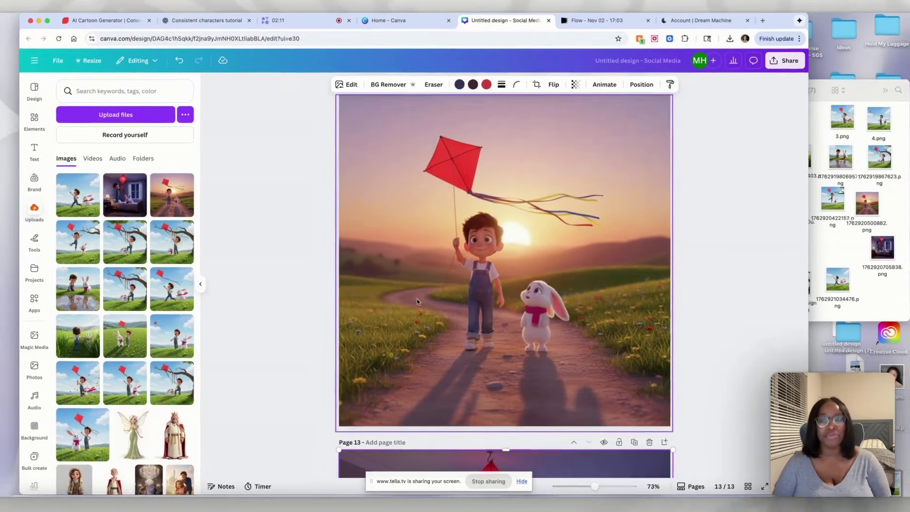
Review the storybook illustrations in the design, going back from the final pages to the earlier ones
scroll(420, 299, up, 8)
scroll(424, 301, up, 15)
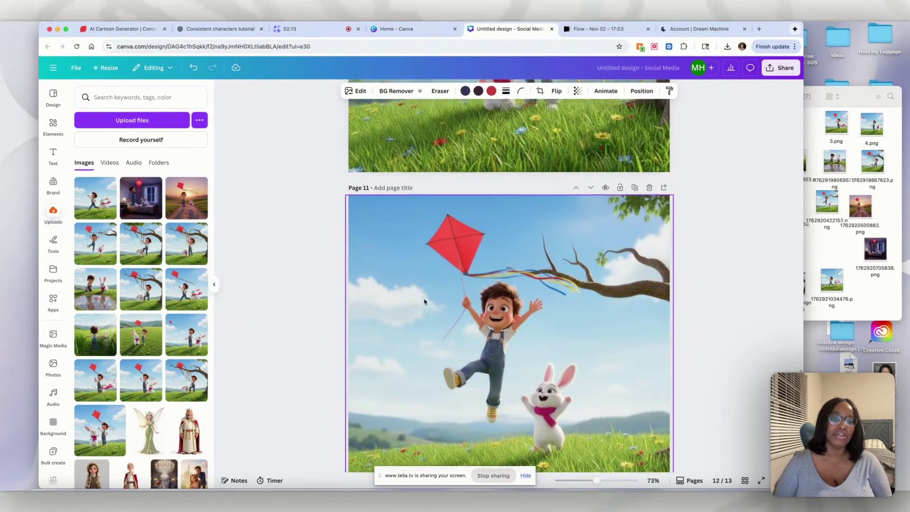
scroll(424, 301, up, 8)
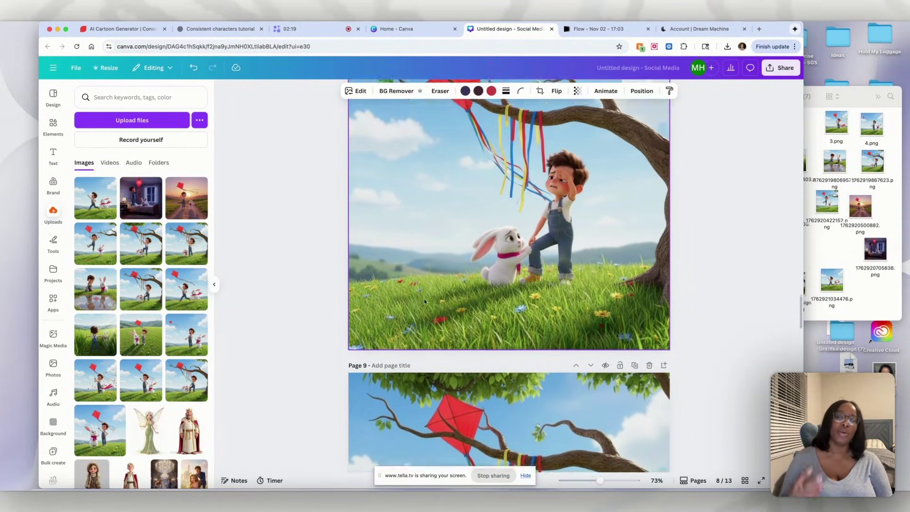
scroll(424, 301, up, 15)
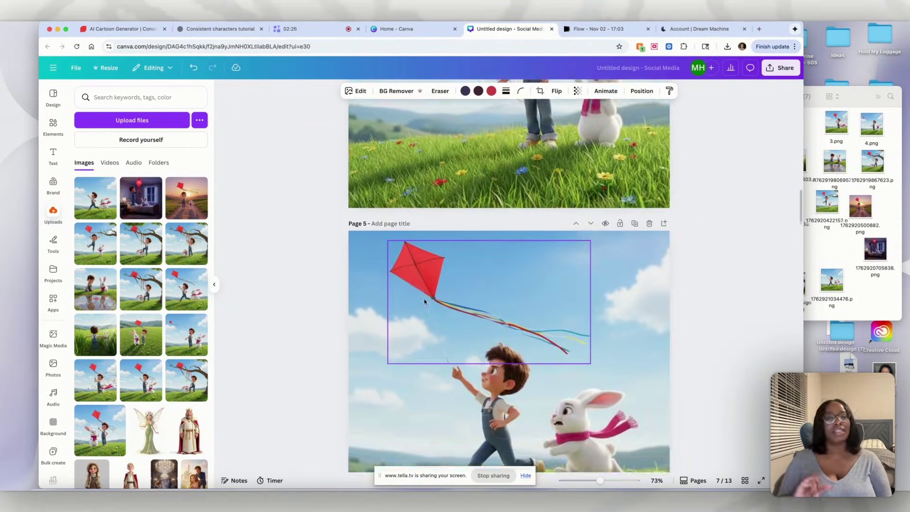
scroll(424, 302, up, 5)
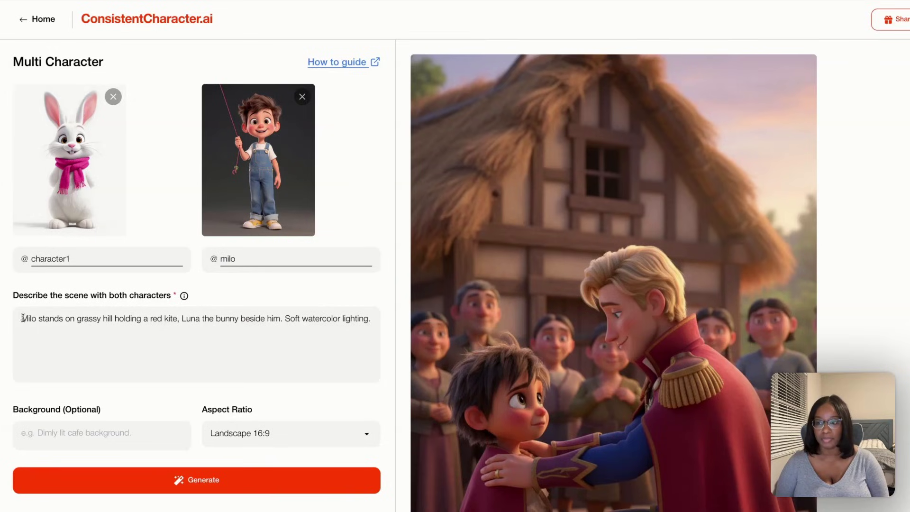
double_click(24, 318)
text(@)
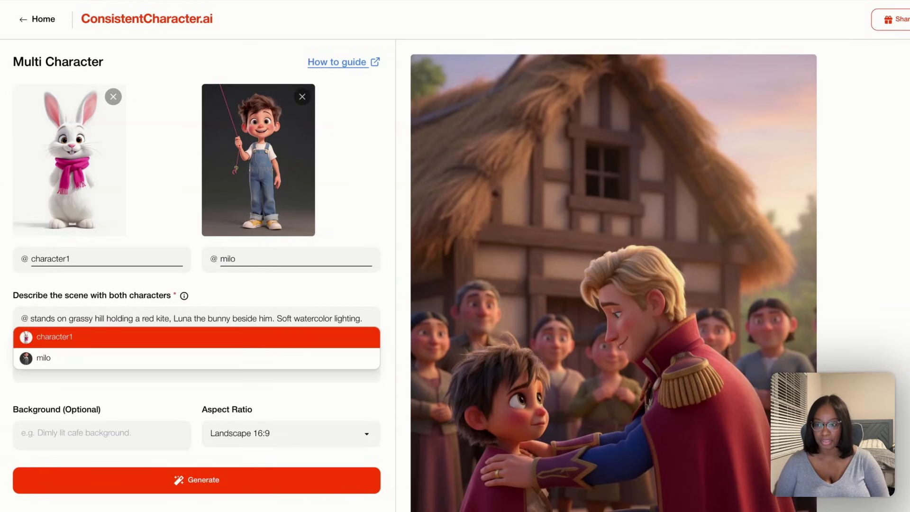
click(42, 359)
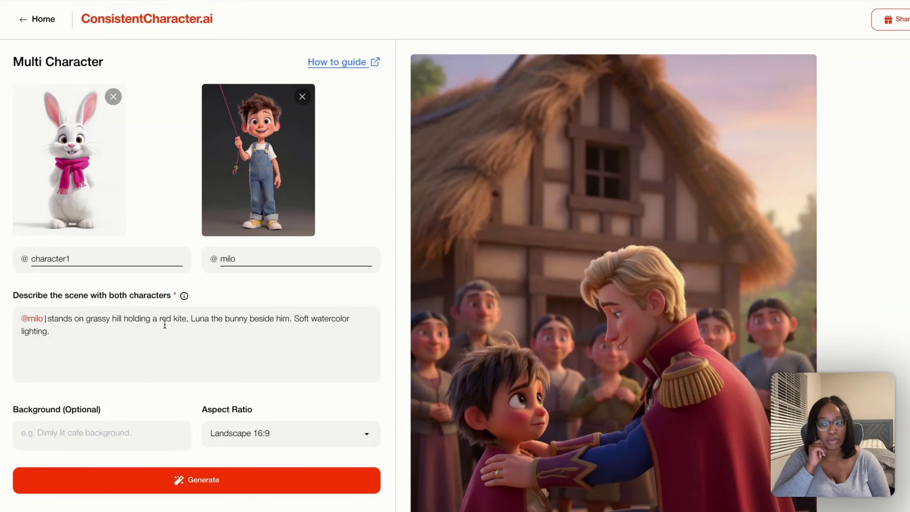
double_click(201, 321)
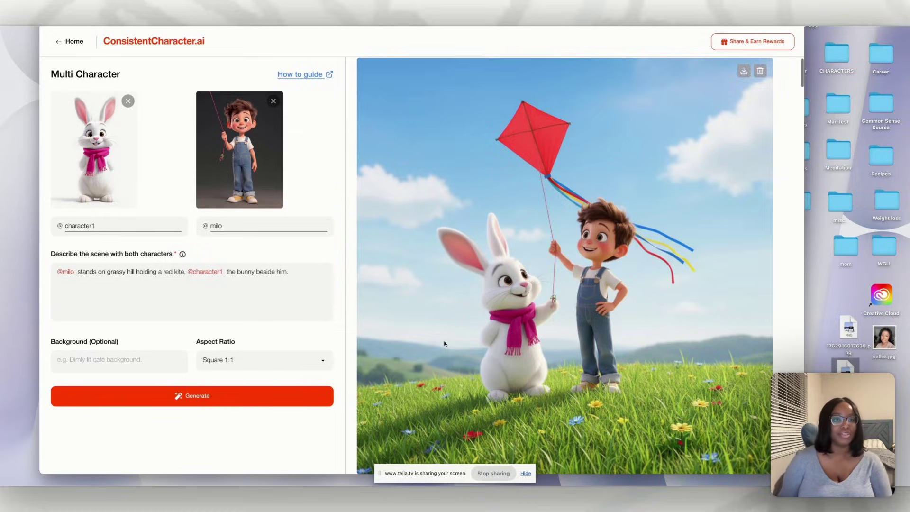
Review the storybook illustrations on pages 11 and 12 of the Canva design
scroll(444, 343, down, 2)
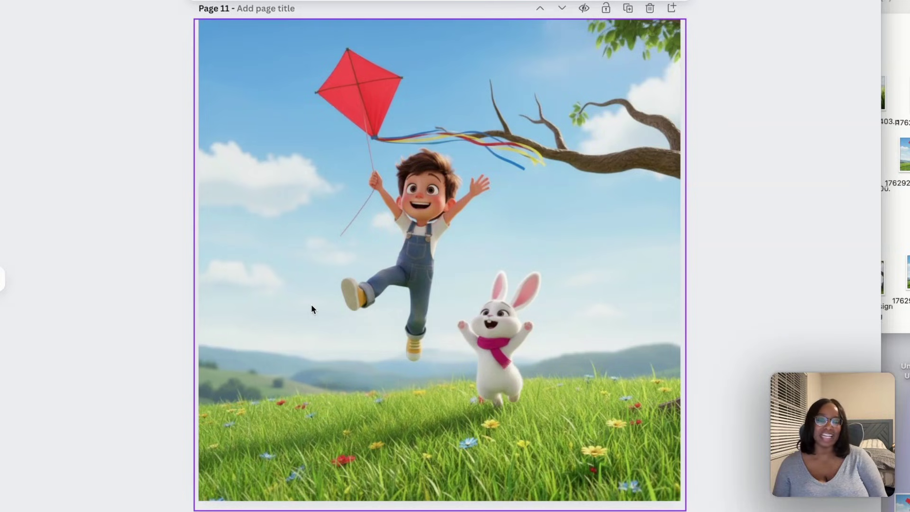
scroll(312, 306, down, 10)
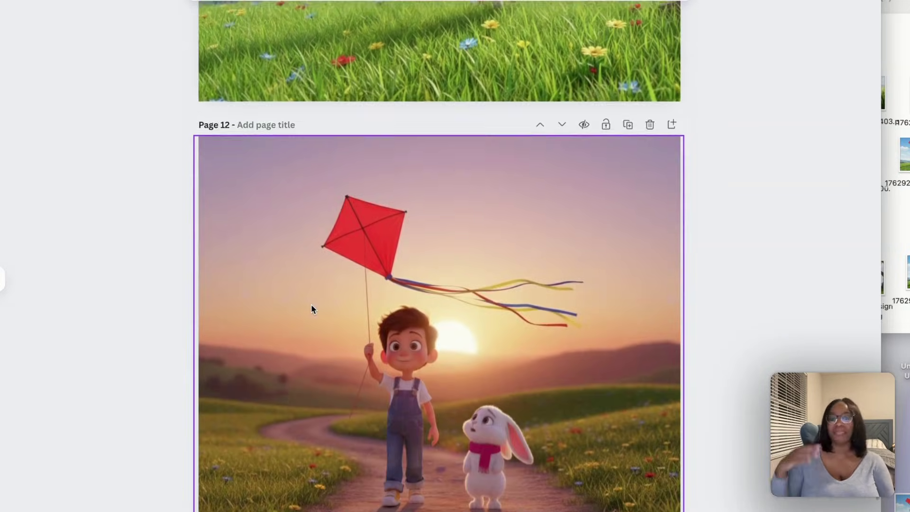
scroll(311, 304, down, 12)
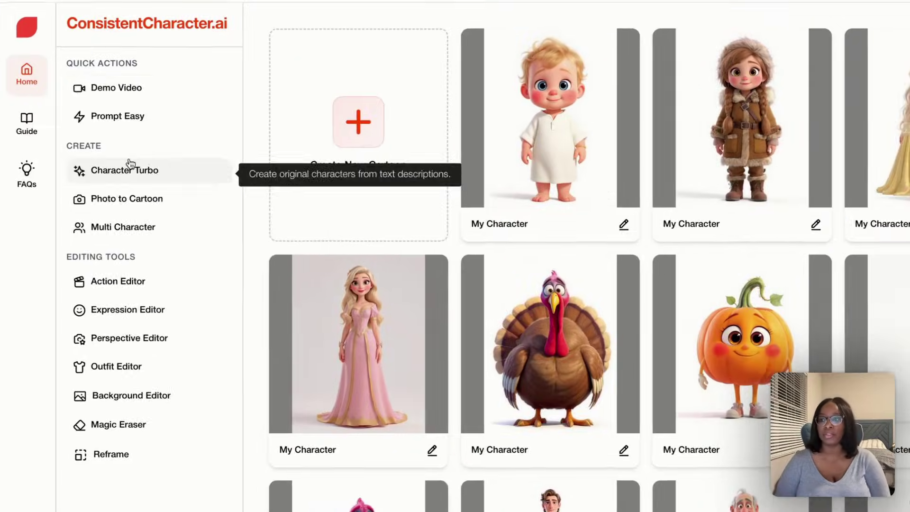
Open Character Turbo and paste the character description "6-year-old boy, curly brown hair, blue overalls, yellow sneakers, red kite string in hand."
click(133, 168)
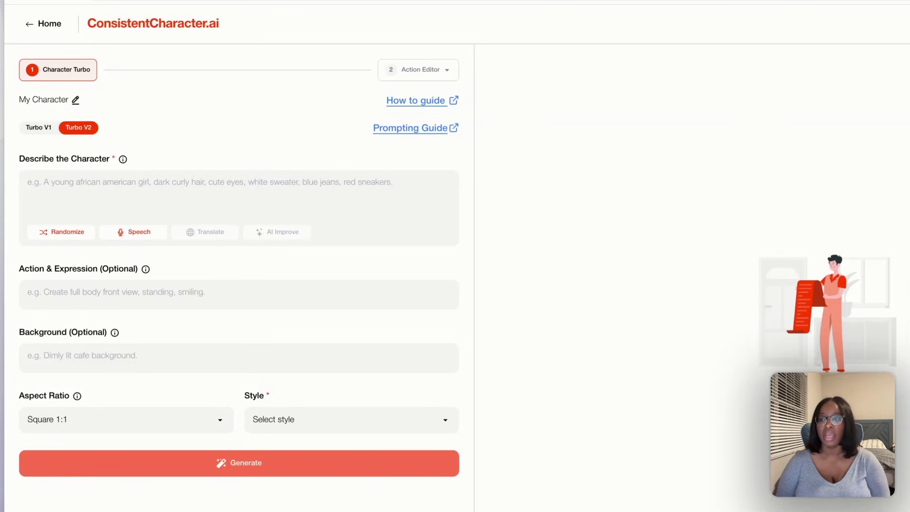
right_click(120, 193)
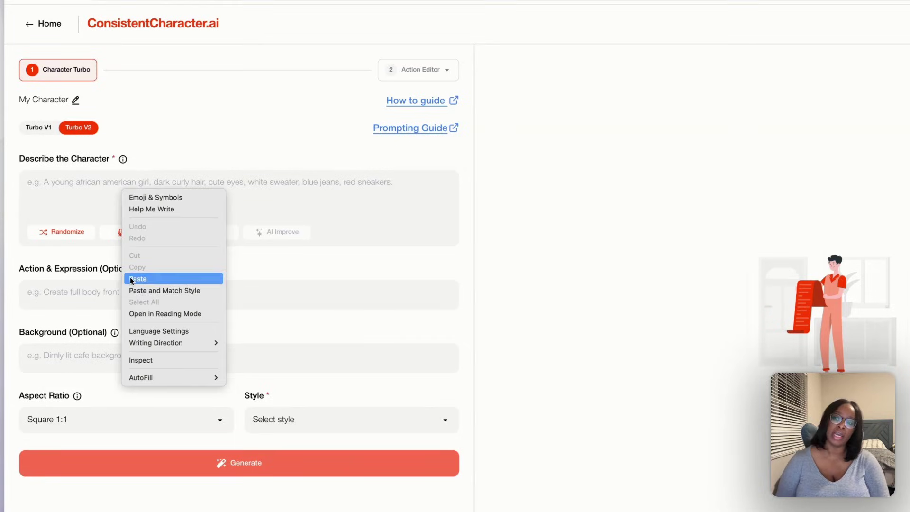
click(130, 277)
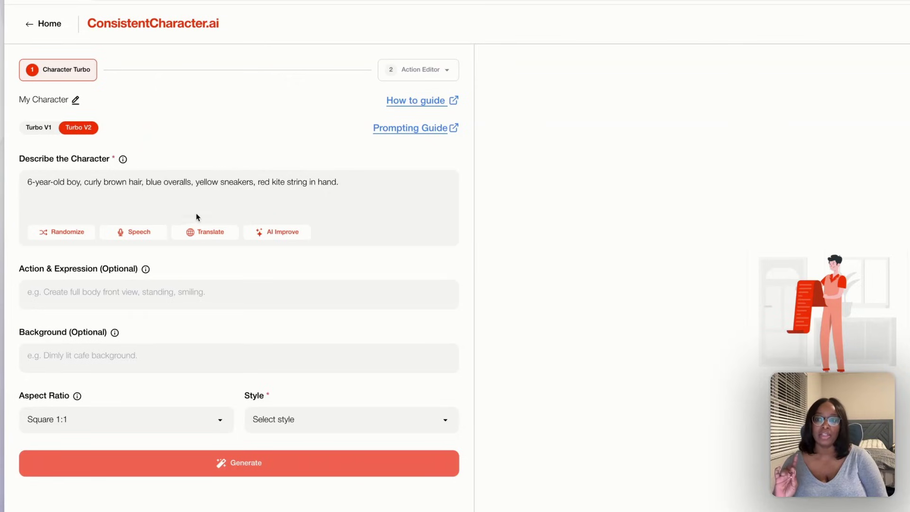
Enter "Create a full body view" as the action and expression, and "no background" as the background
click(47, 294)
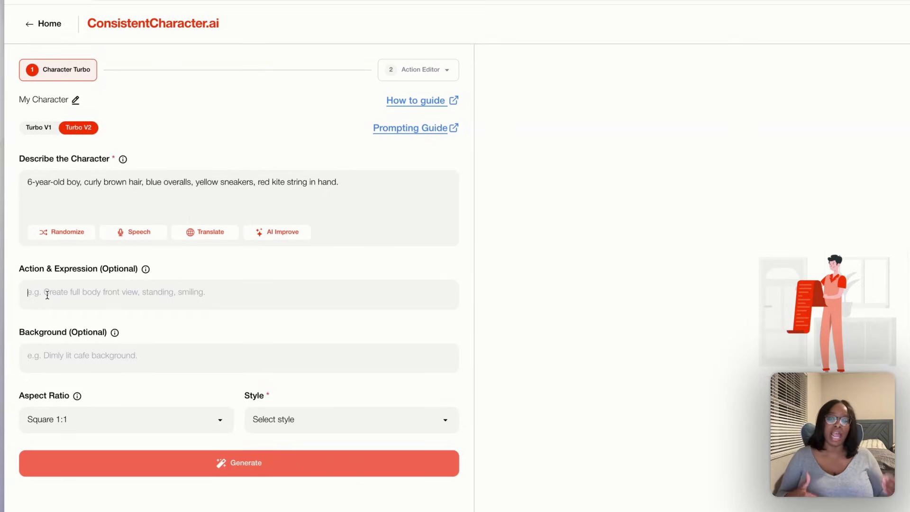
text(Cr)
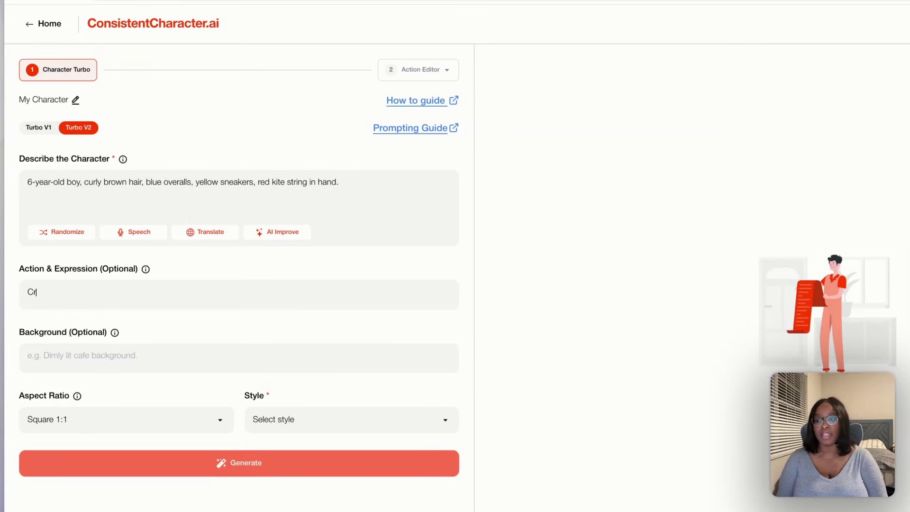
text(eate a full bo)
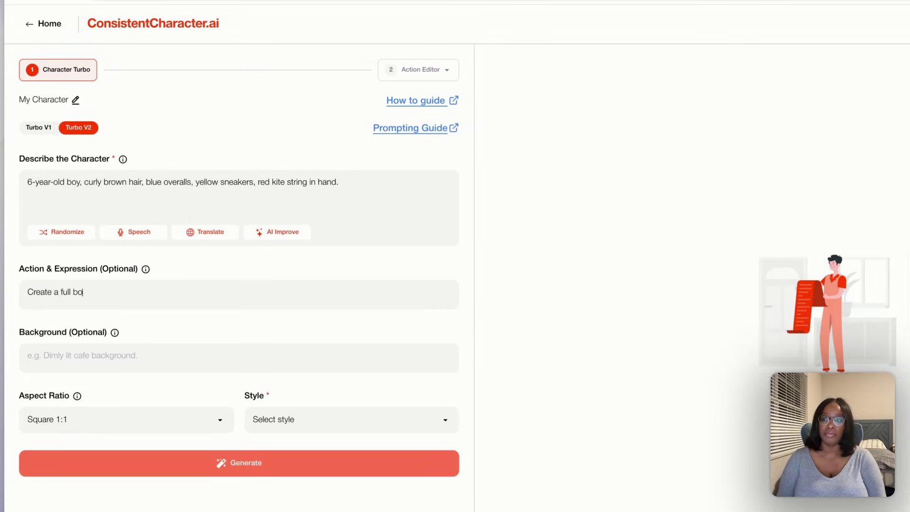
text(dy view)
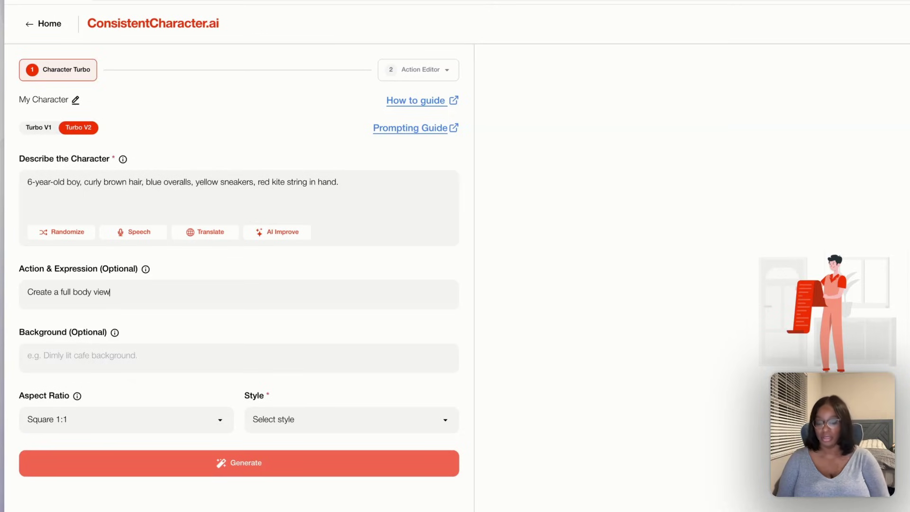
click(78, 356)
text(no b)
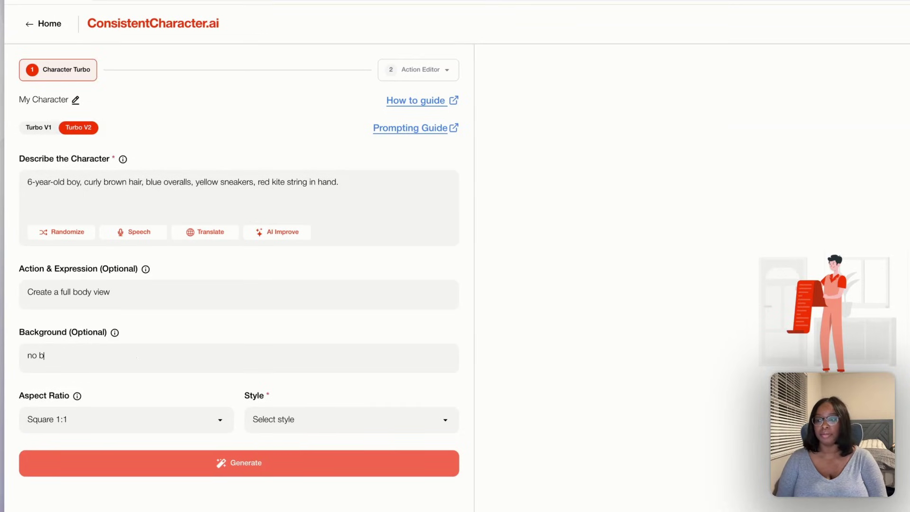
text(ackground)
Set the character's aspect ratio to Portrait 3:4 and its style to Pixar Inspired
click(116, 428)
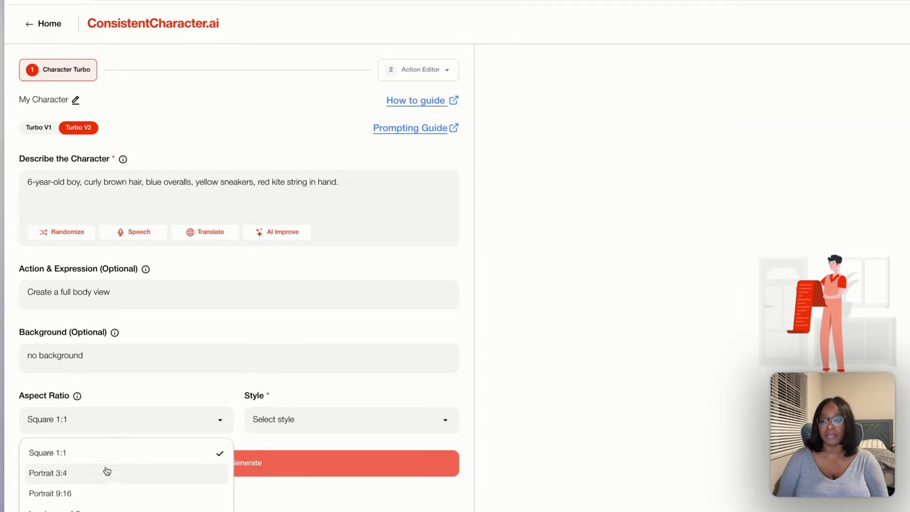
click(94, 479)
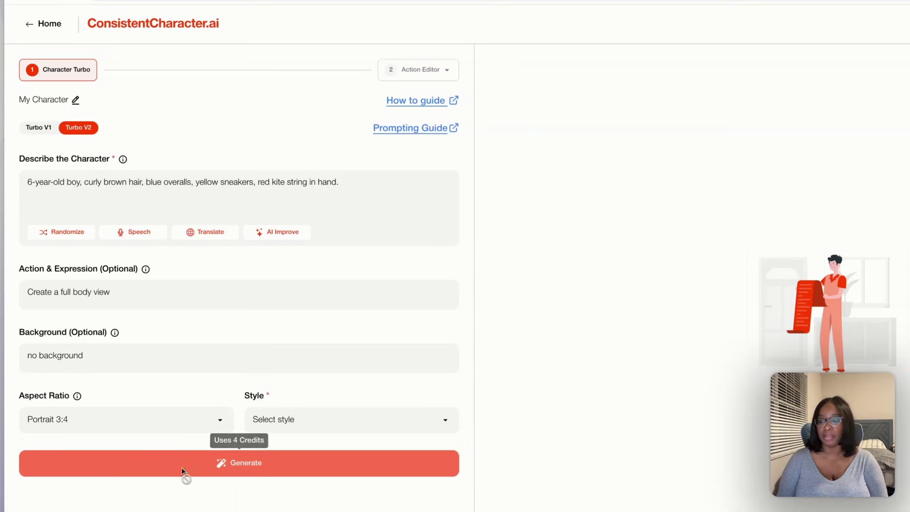
click(297, 414)
click(301, 231)
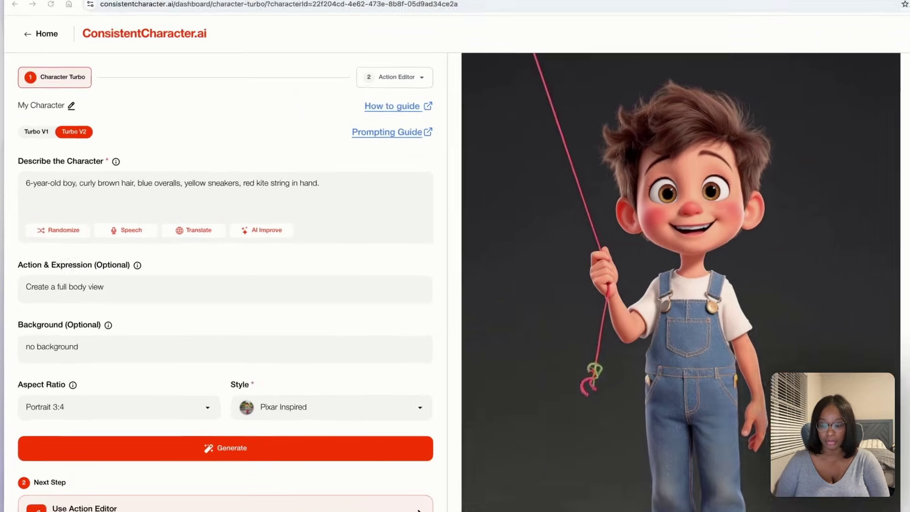
Replace the character description with "white bunny with floppy ears and pink scarf, friendly and curious." and generate the character
triple_click(108, 182)
right_click(108, 181)
click(142, 282)
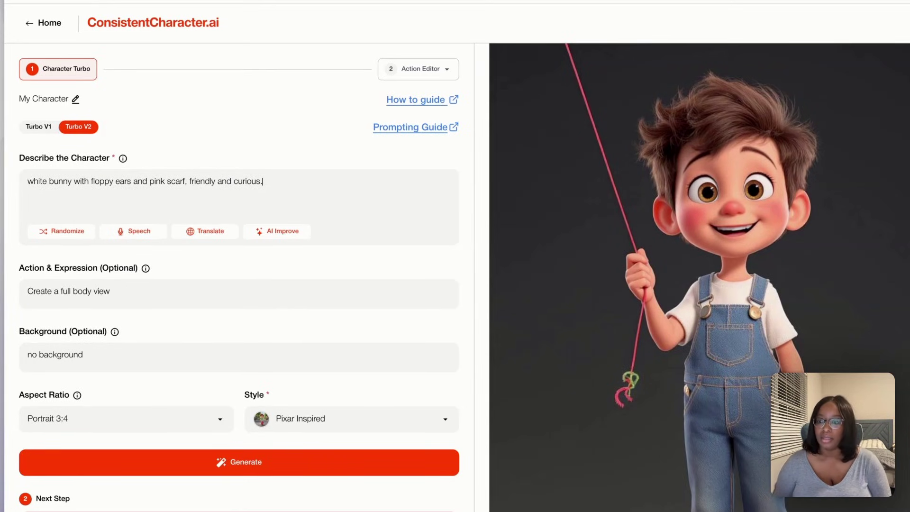
click(202, 465)
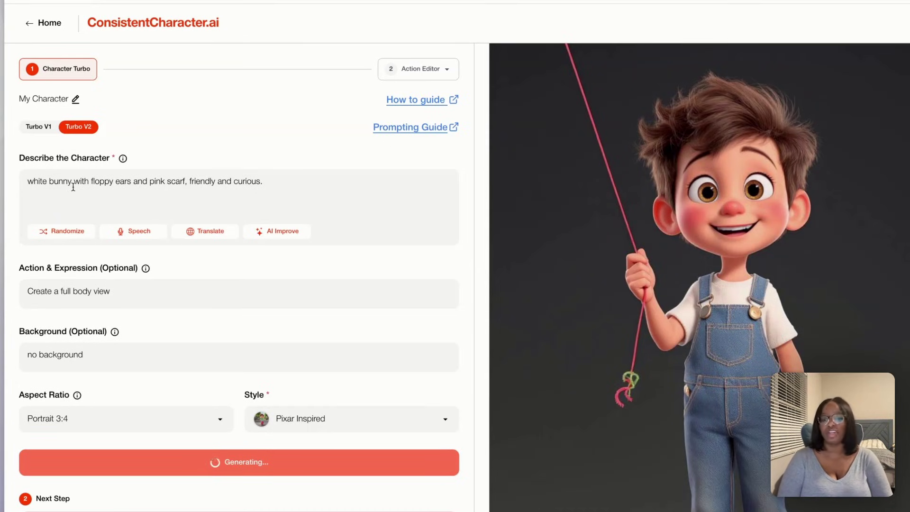
Check the generated bunny from head to feet and generate another version with the same prompt and settings
scroll(666, 440, down, 5)
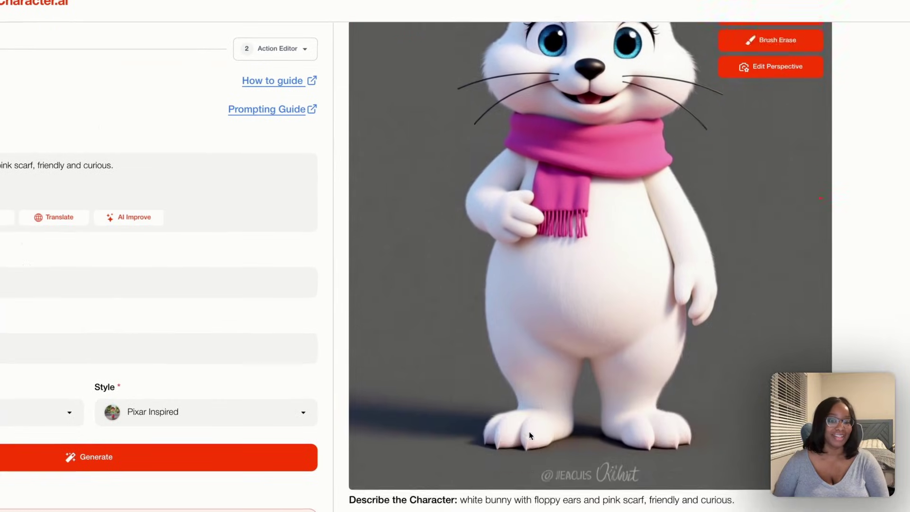
scroll(529, 432, up, 5)
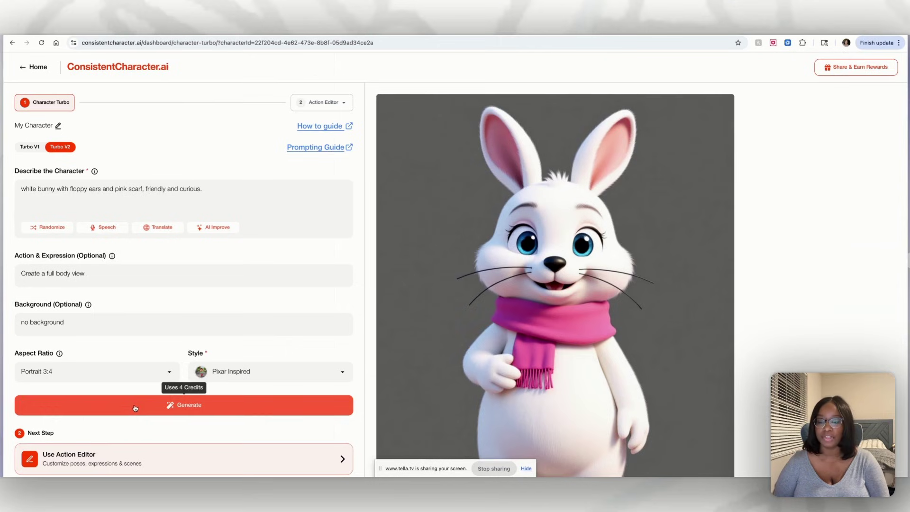
click(20, 457)
mouse_move(422, 375)
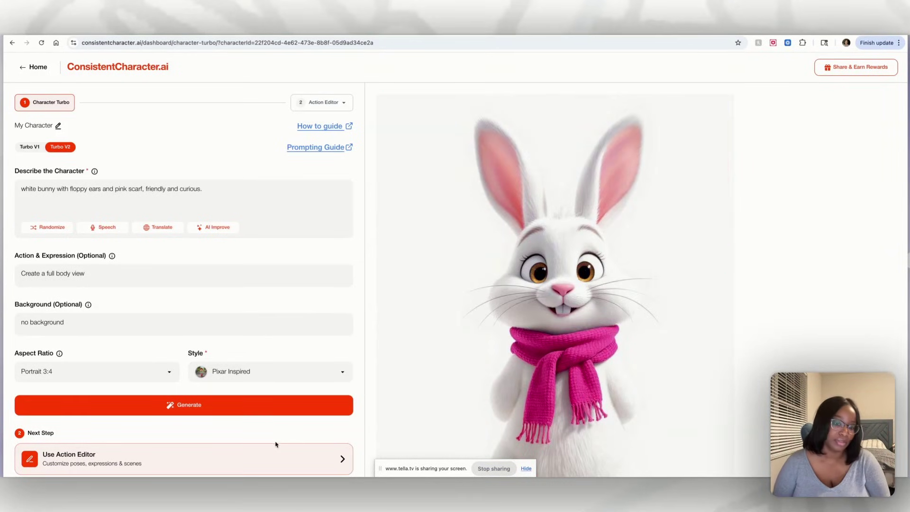
Examine the regenerated bunny's full figure and look through the earlier results, including the boy with the kite string
scroll(609, 398, down, 3)
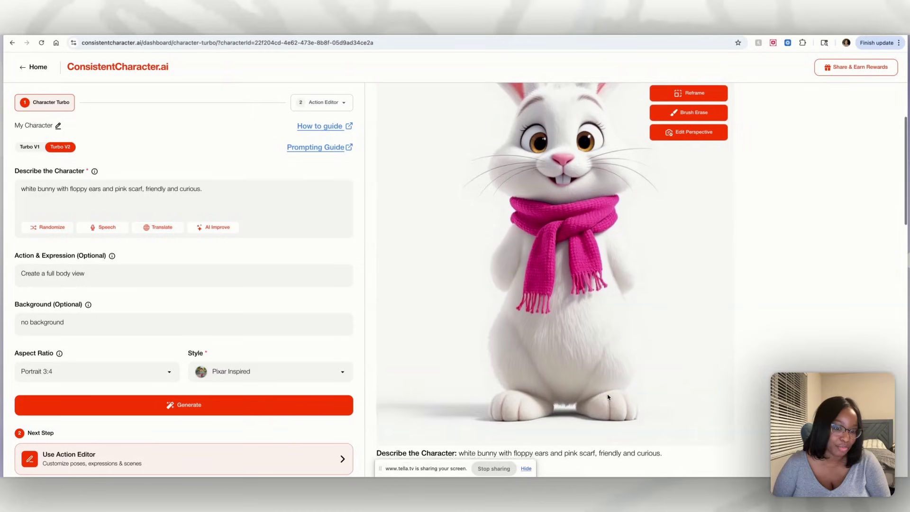
scroll(609, 397, up, 2)
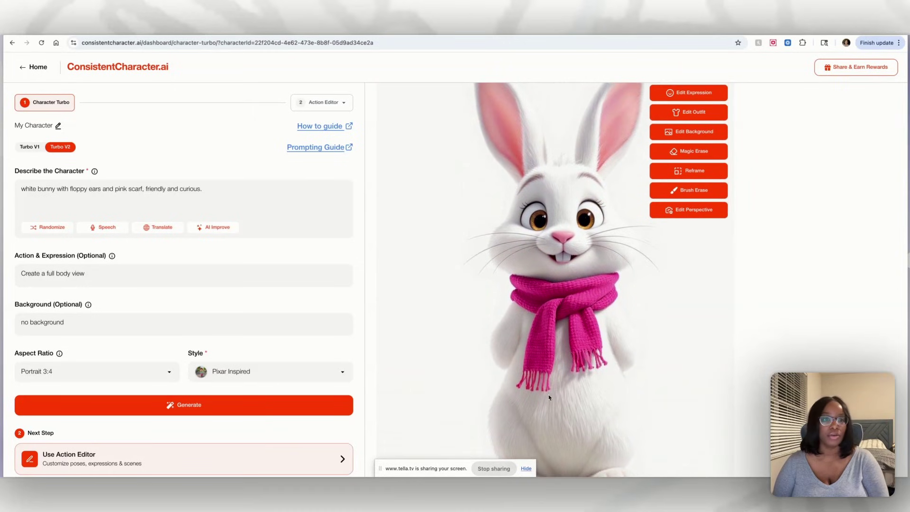
scroll(548, 395, down, 15)
scroll(540, 407, up, 10)
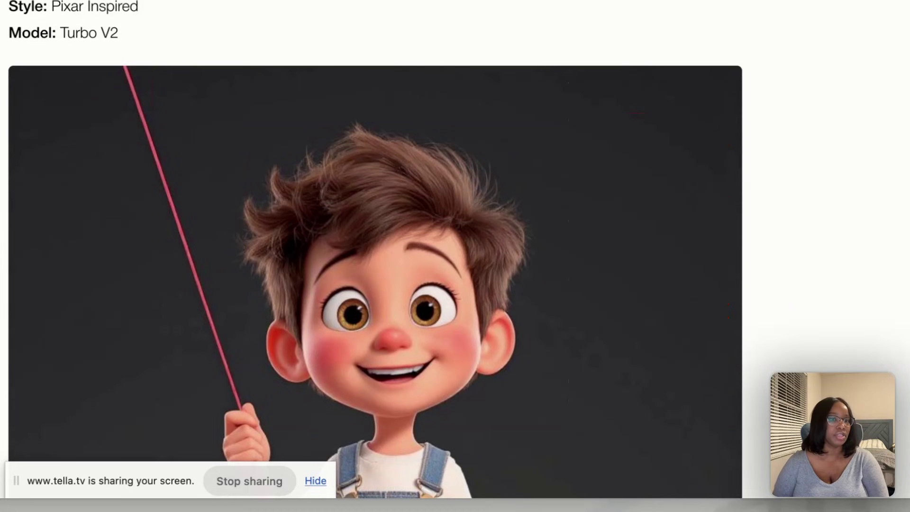
scroll(375, 256, down, 20)
scroll(374, 256, up, 10)
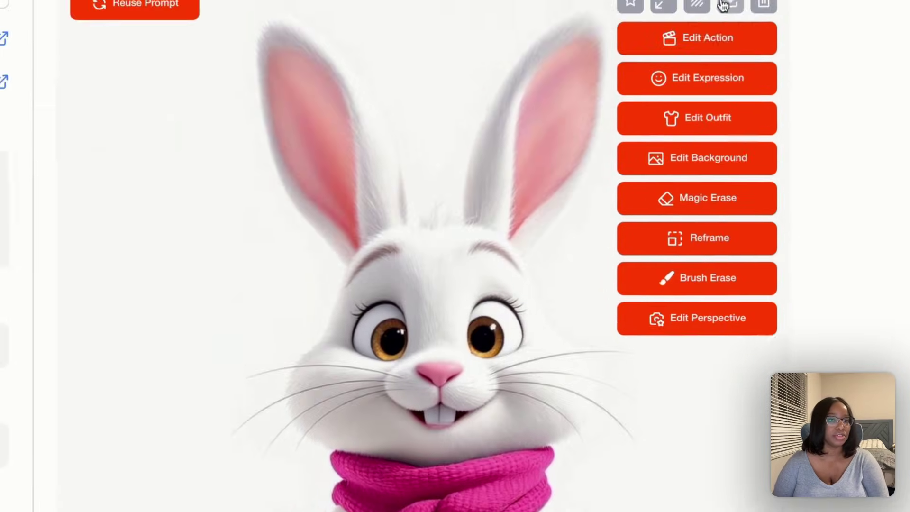
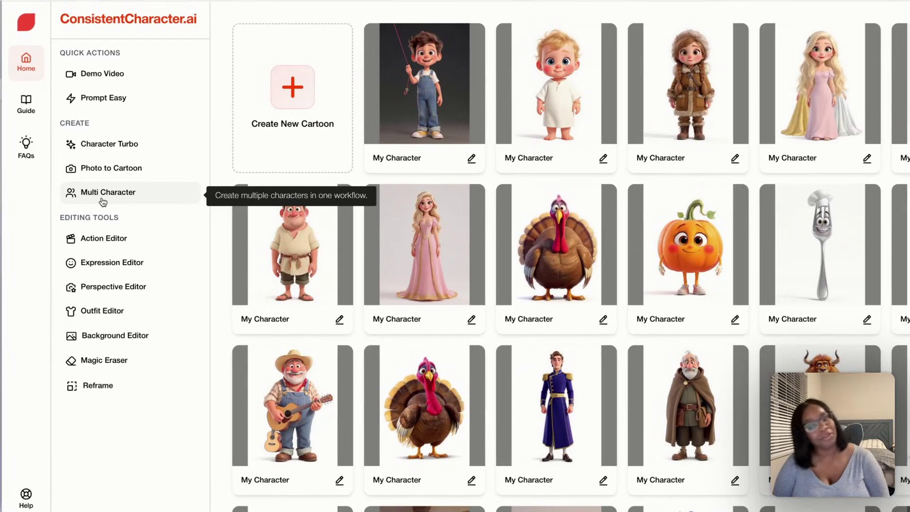
Open the Multi Character tool and upload the boy's image as the second character beside the bunny
click(102, 202)
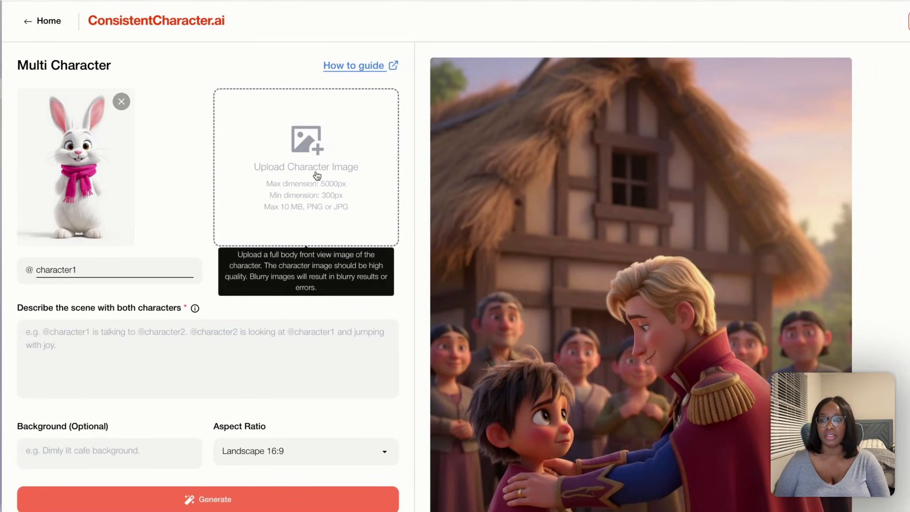
click(317, 176)
double_click(484, 231)
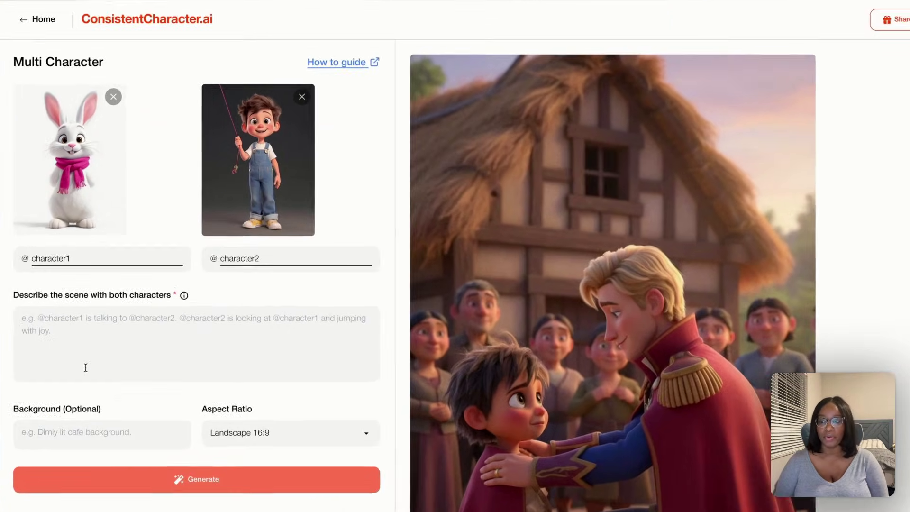
Enter the scene "Milo stands on grassy hill holding a red kite, Luna the bunny beside him. Soft watercolor lighting." and name the boy character "milo"
right_click(27, 365)
click(61, 406)
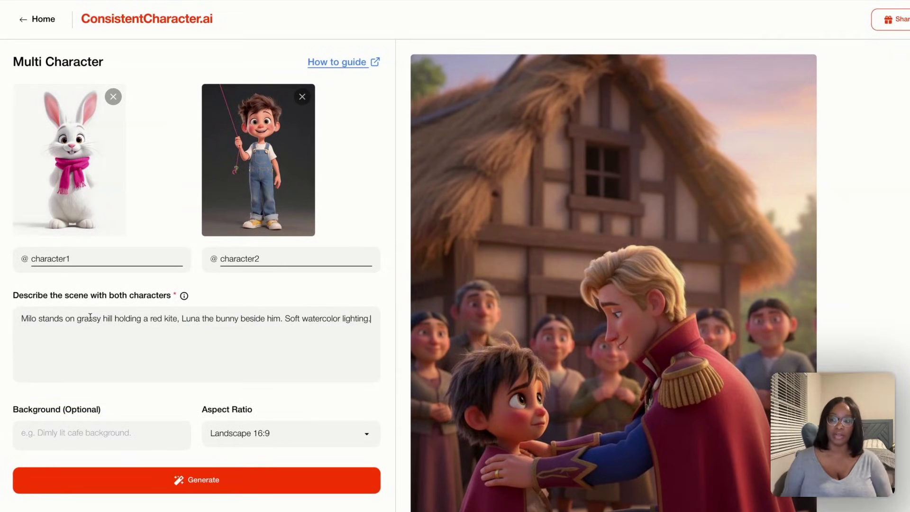
double_click(27, 319)
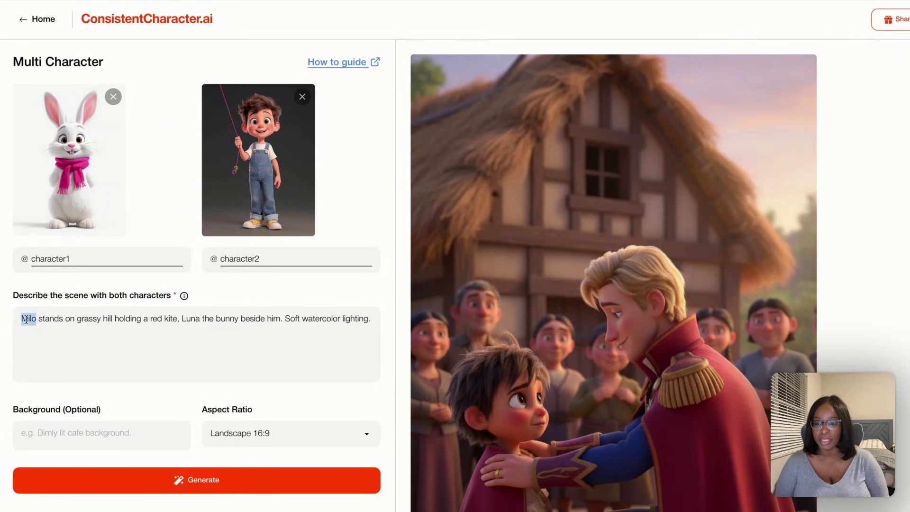
double_click(254, 260)
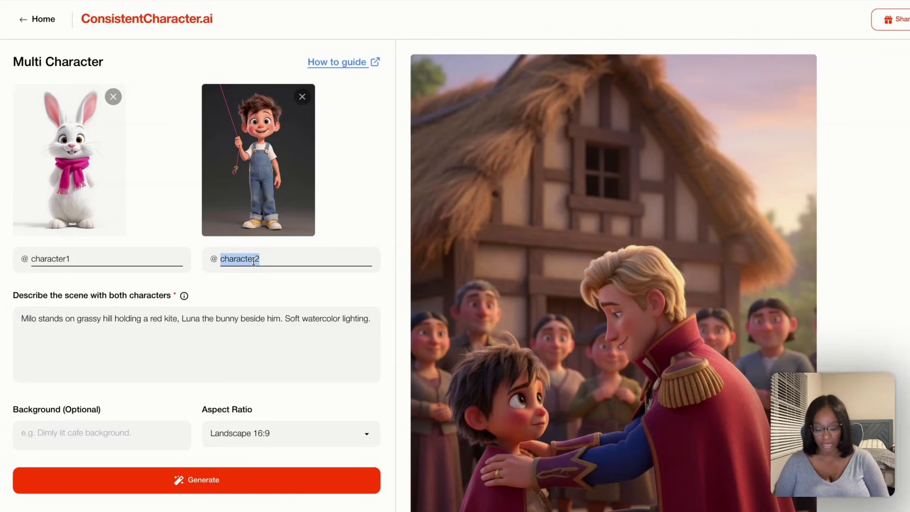
text(milo)
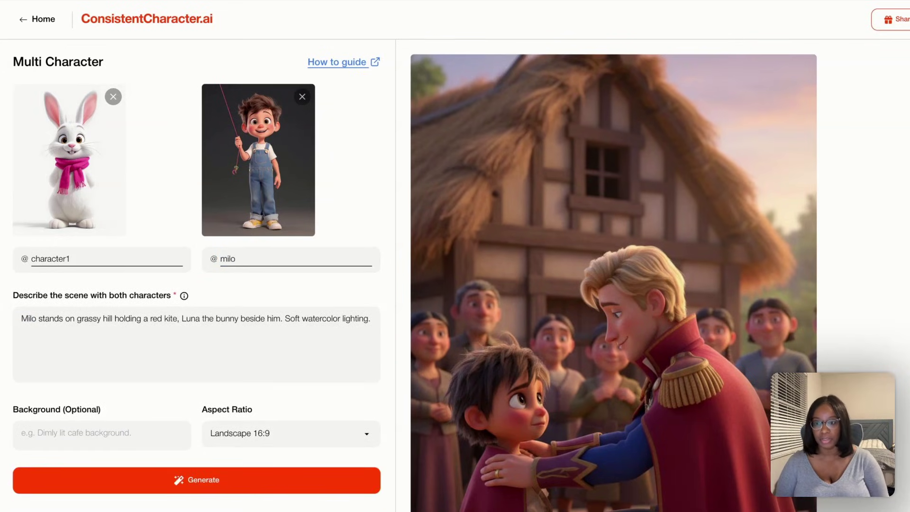
double_click(23, 318)
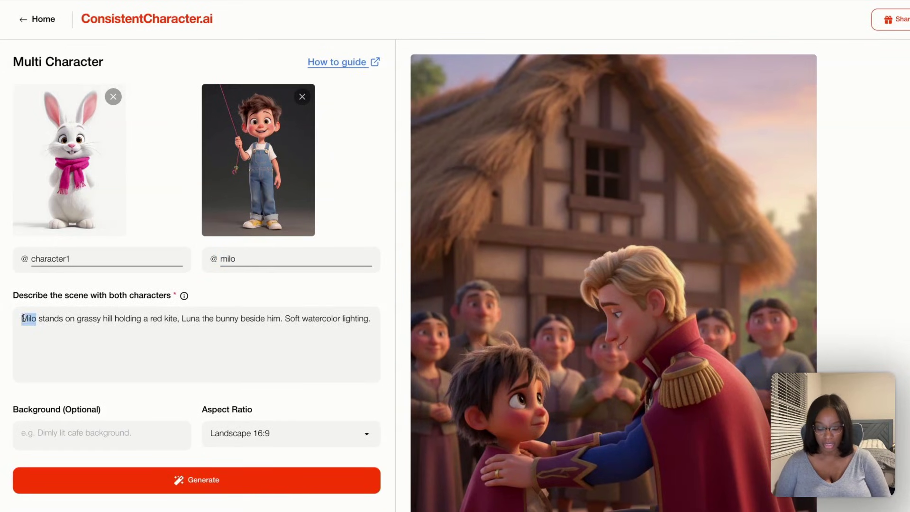
text(@)
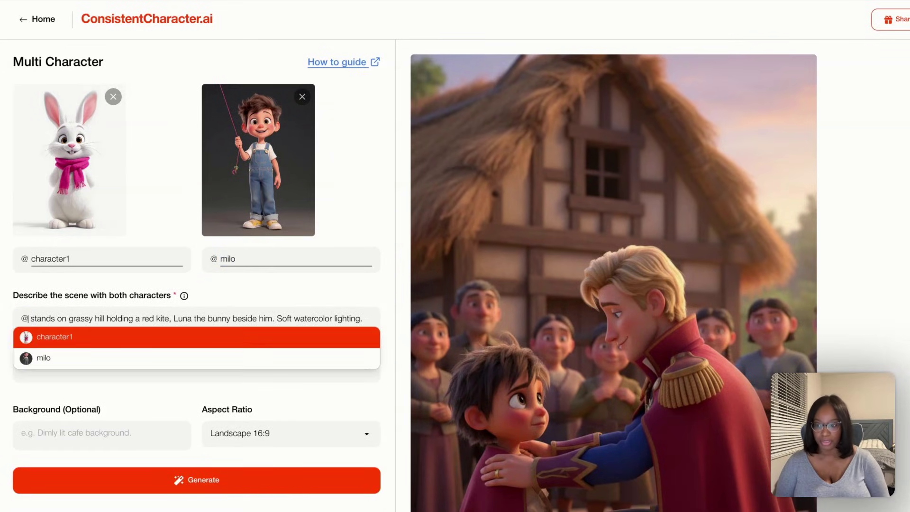
click(43, 358)
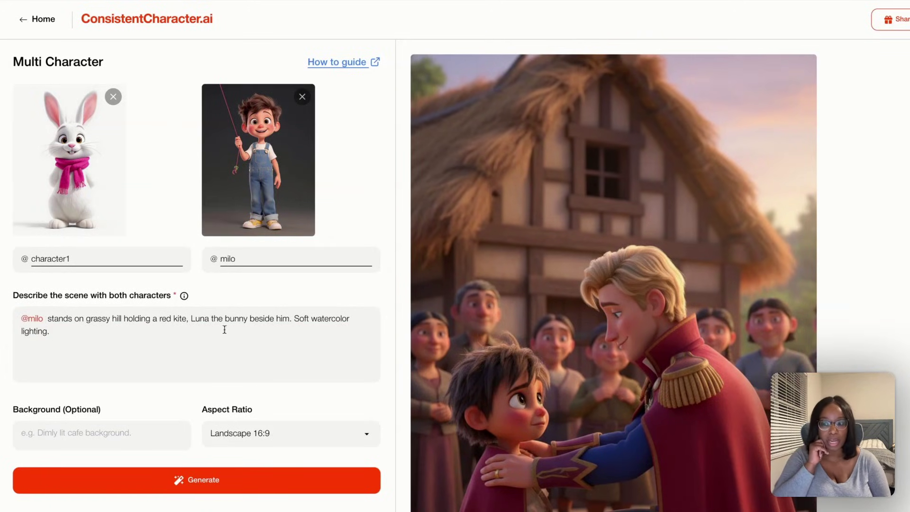
double_click(200, 320)
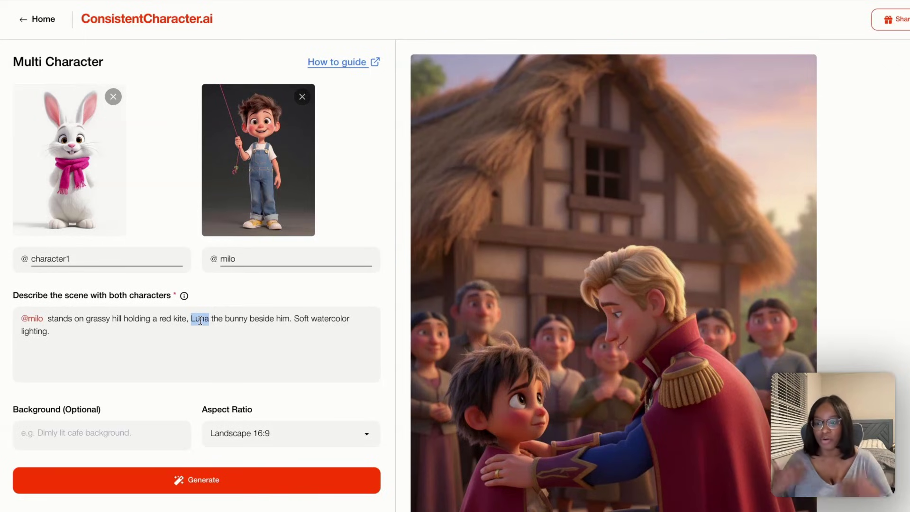
text(@)
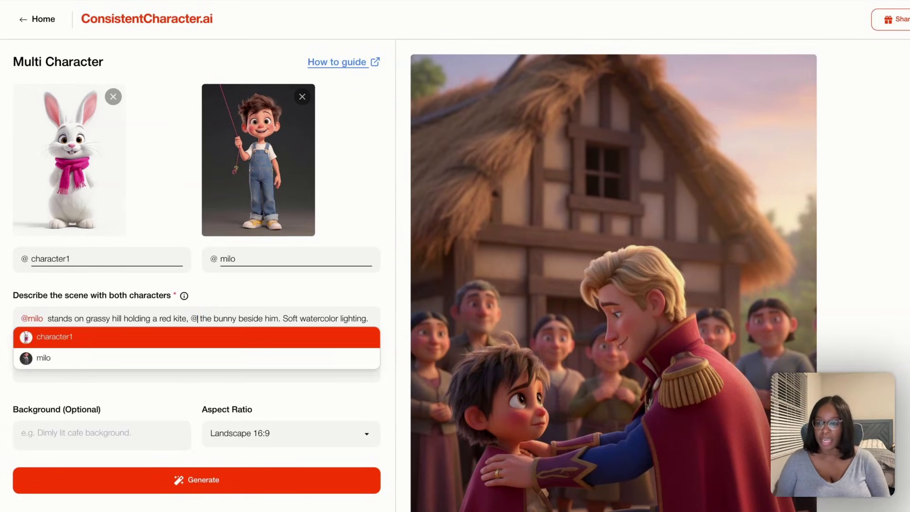
click(157, 341)
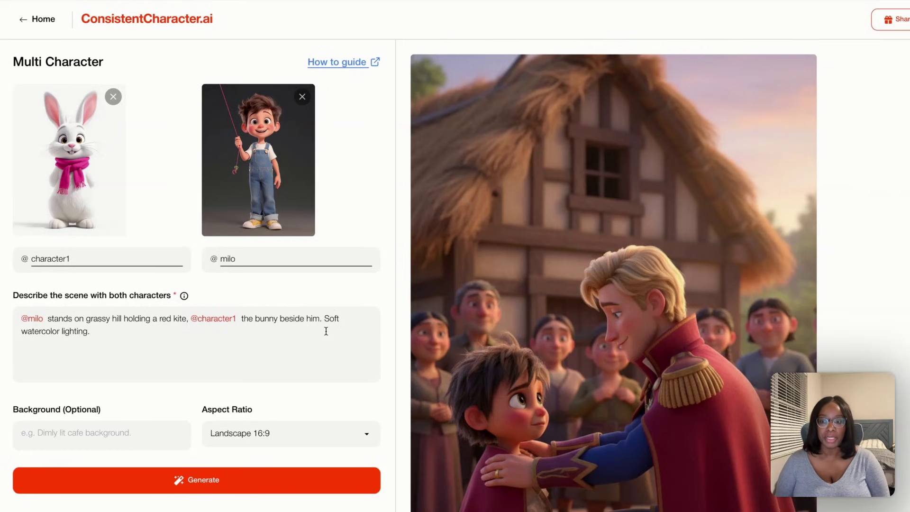
Generate the scene in the Square 1:1 aspect ratio without the sentence "Soft watercolor lighting."
drag(326, 318, 334, 344)
key(BackSpace)
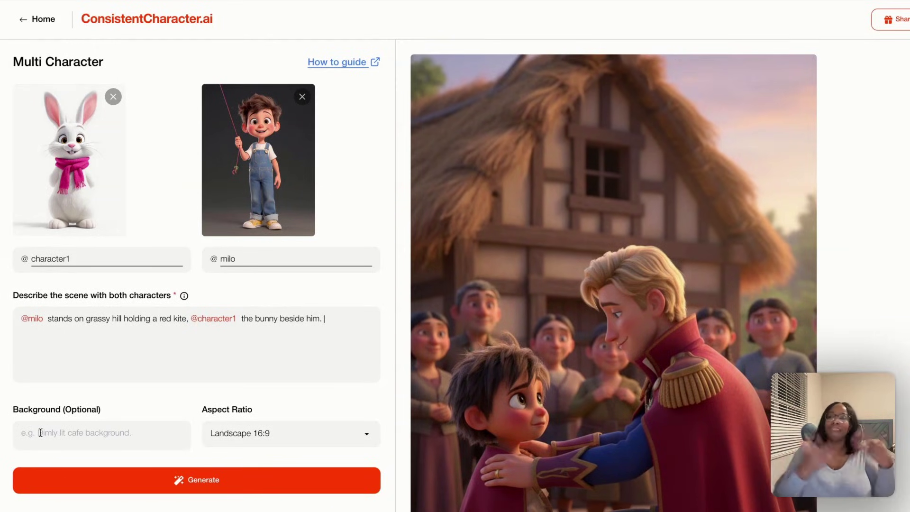
click(241, 433)
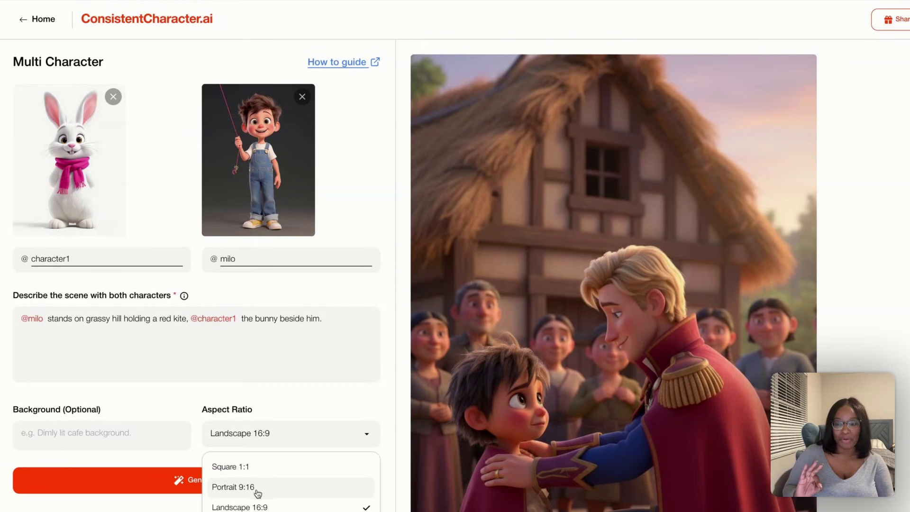
click(235, 468)
click(141, 485)
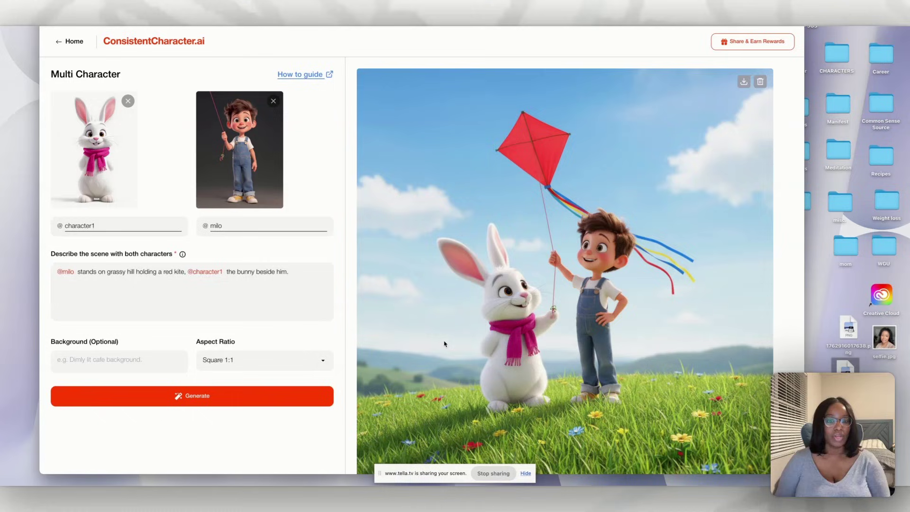
Check the generated scene of the boy and bunny with the kite and download the image
scroll(444, 343, down, 1)
scroll(444, 343, up, 1)
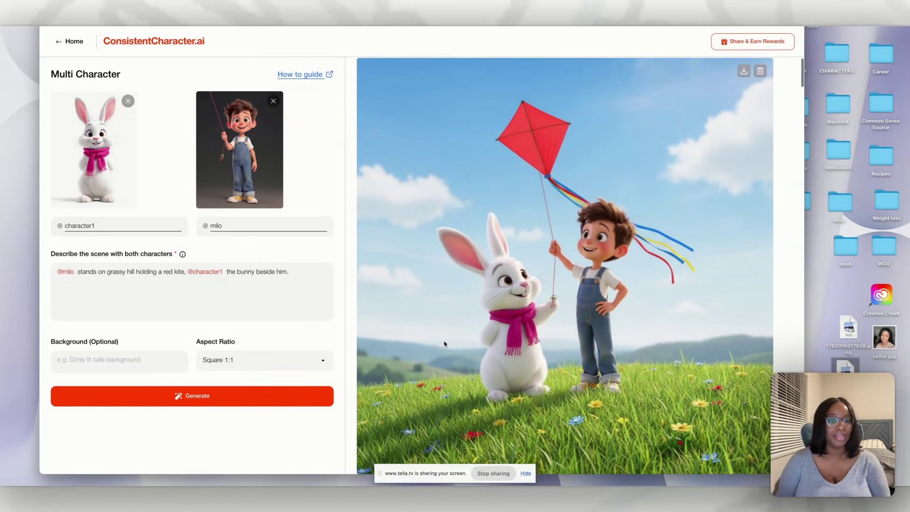
scroll(444, 343, down, 1)
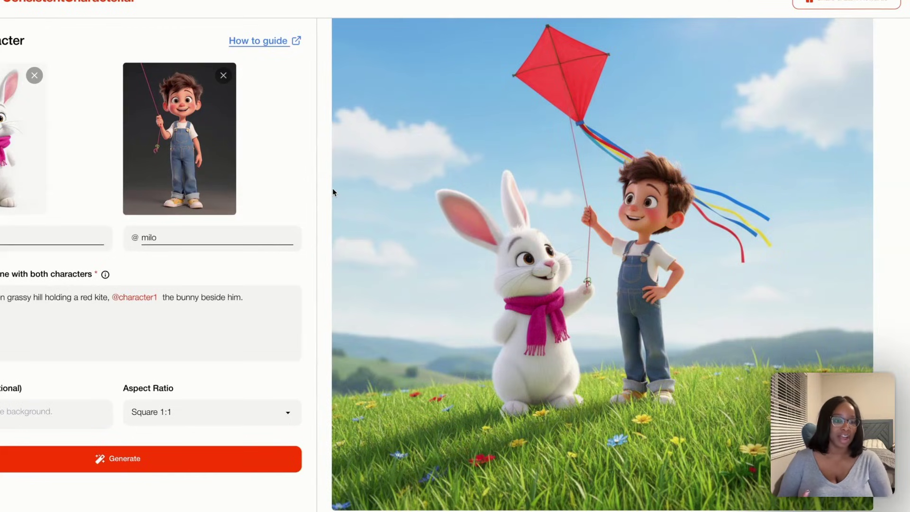
scroll(333, 192, up, 2)
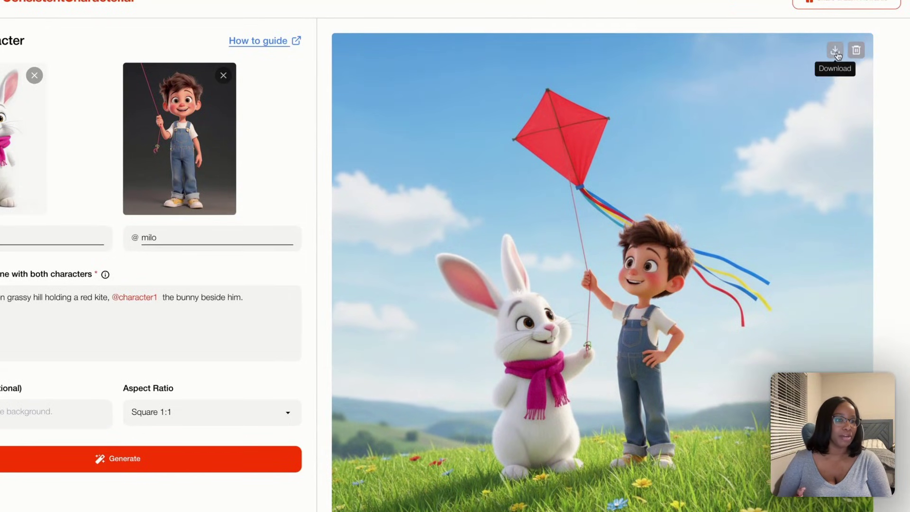
click(836, 53)
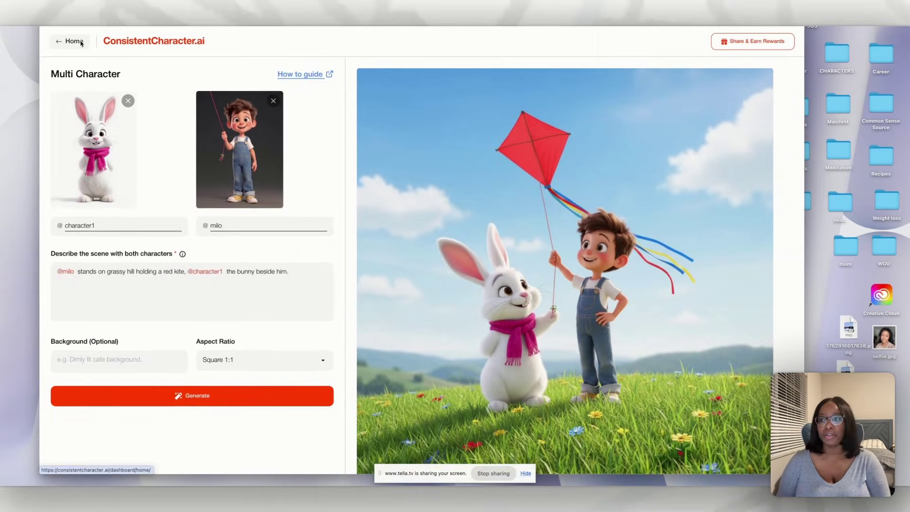
Open the Perspective Editor and upload the downloaded kite scene of the boy and bunny
click(75, 41)
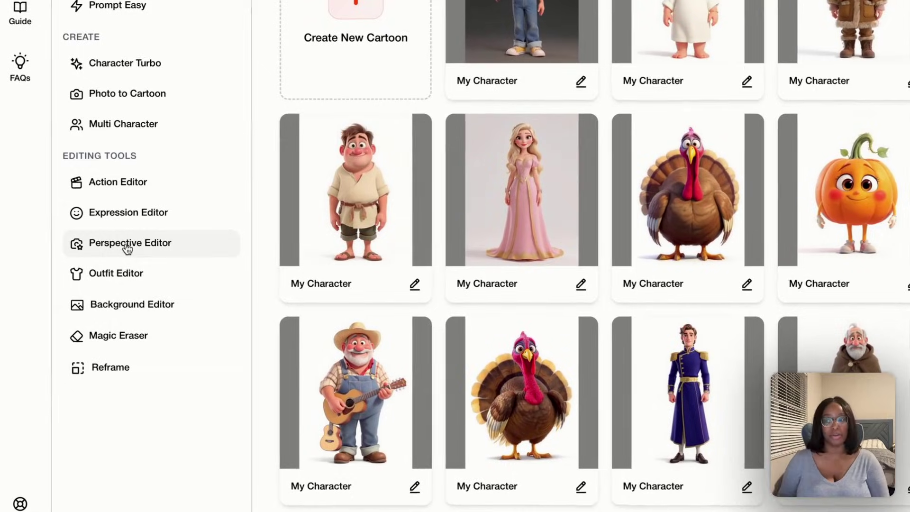
click(124, 247)
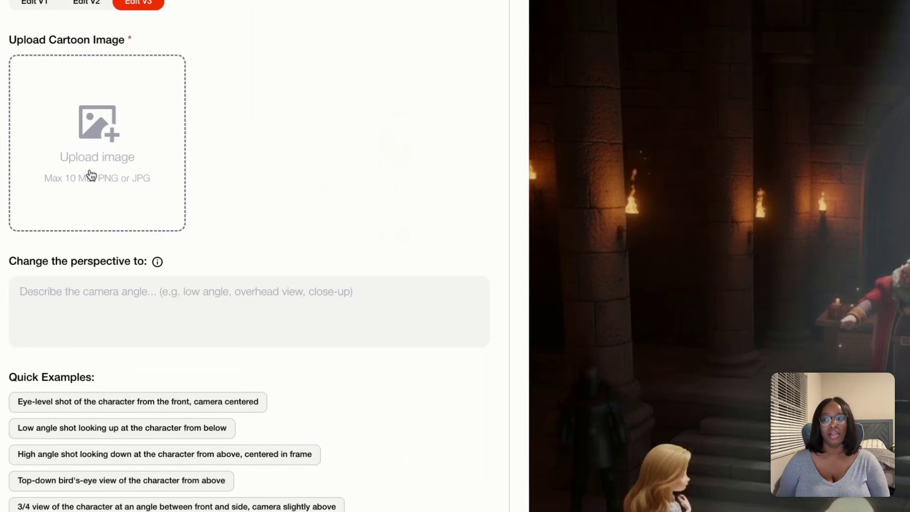
click(87, 138)
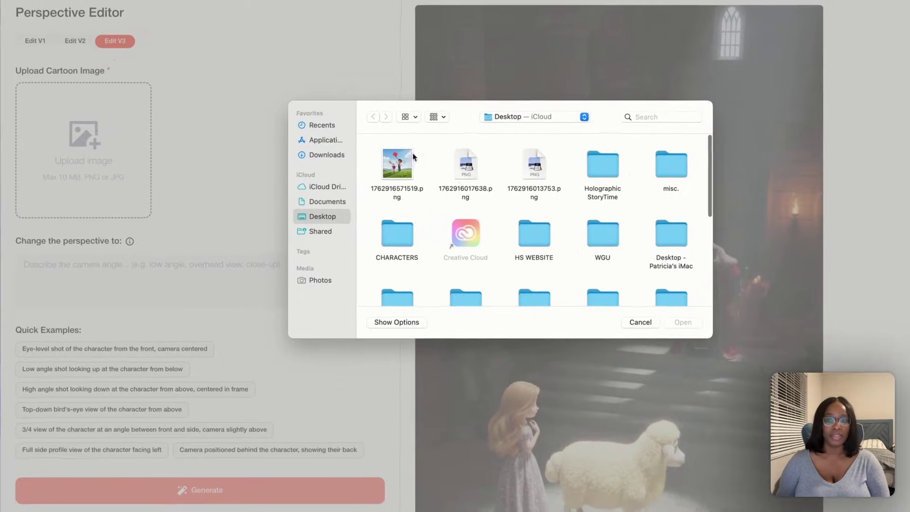
double_click(397, 163)
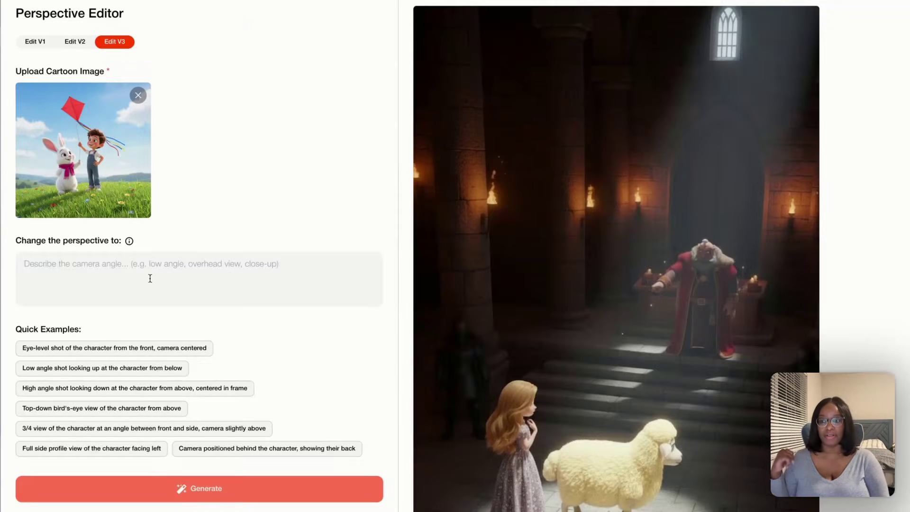
Generate and check a version with "Milo's hair blows as he lifts the kite high; Luna squints at the sky. Perspective from below."
right_click(54, 265)
click(71, 353)
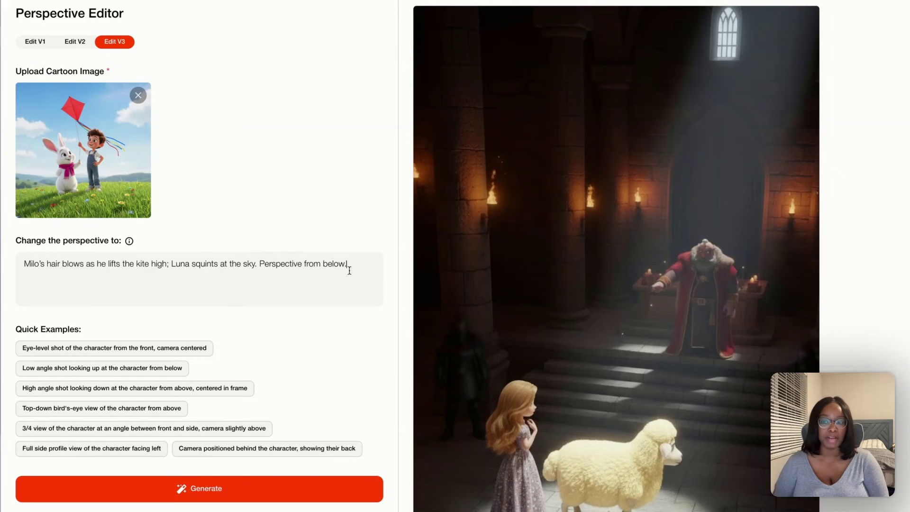
click(199, 486)
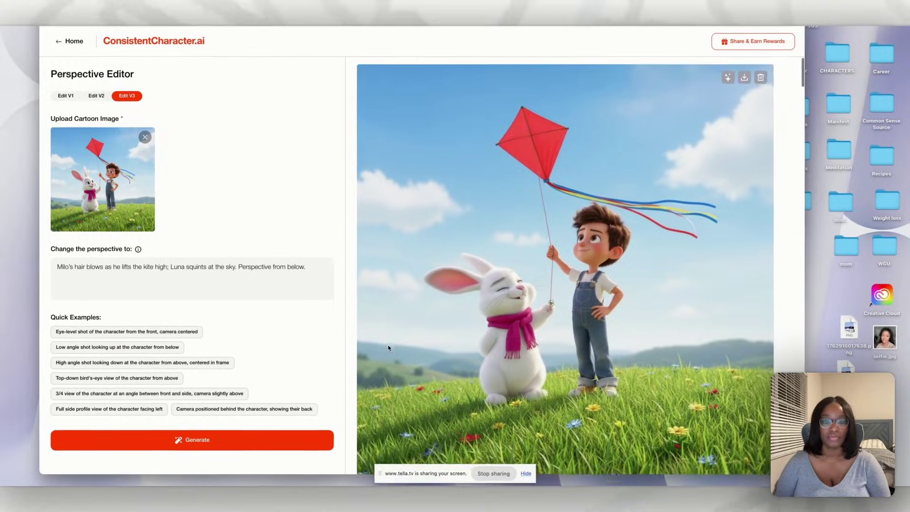
scroll(388, 345, down, 2)
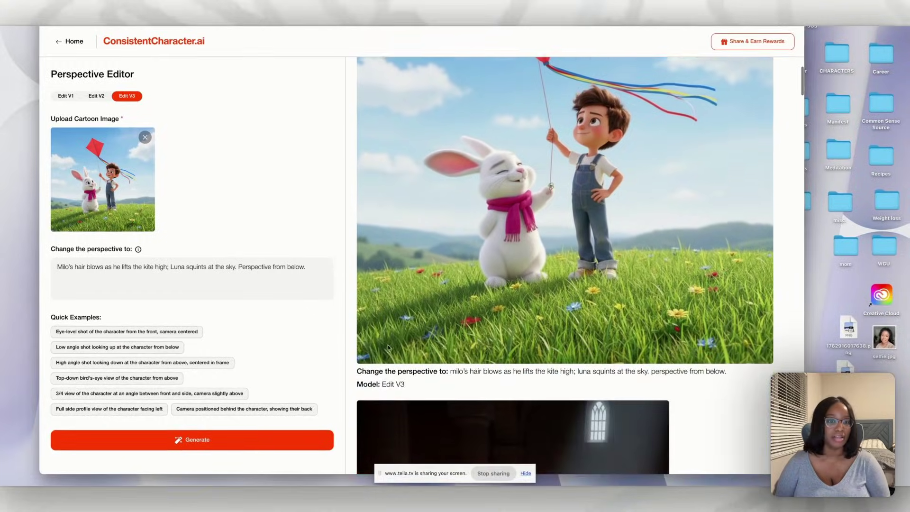
scroll(388, 345, up, 2)
scroll(388, 348, up, 1)
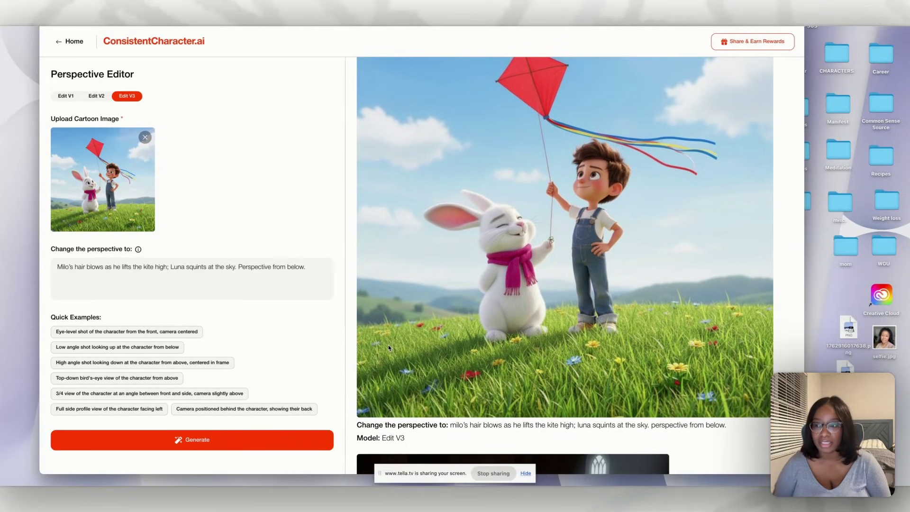
Replace the perspective prompt with the example "High angle shot looking down at the character from above, centered in frame" and generate the image
triple_click(167, 264)
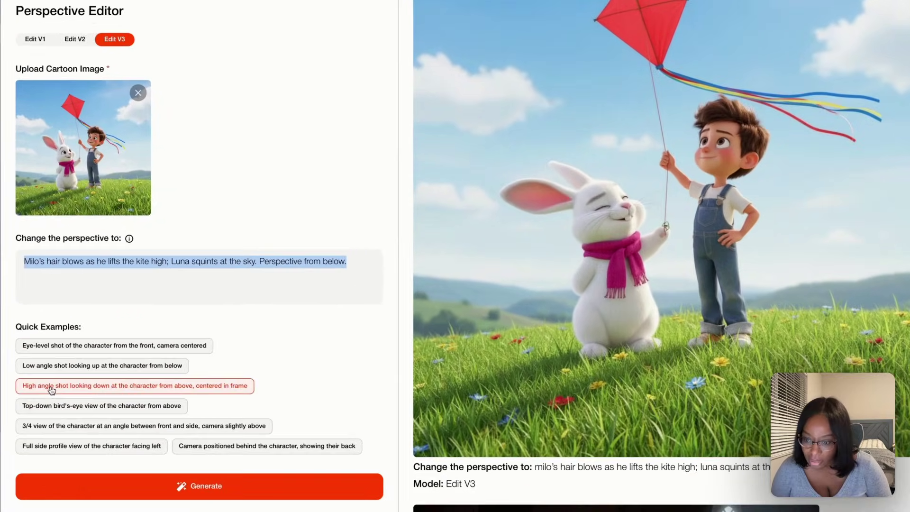
click(52, 387)
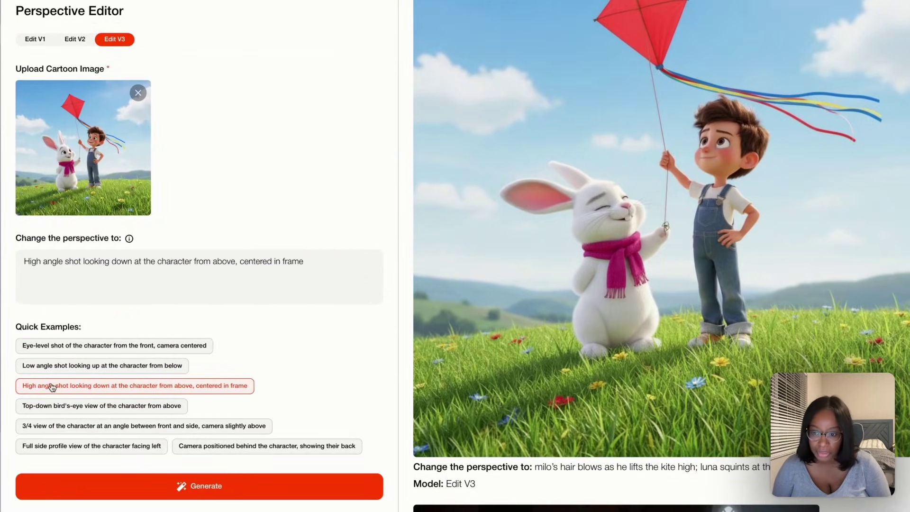
click(152, 487)
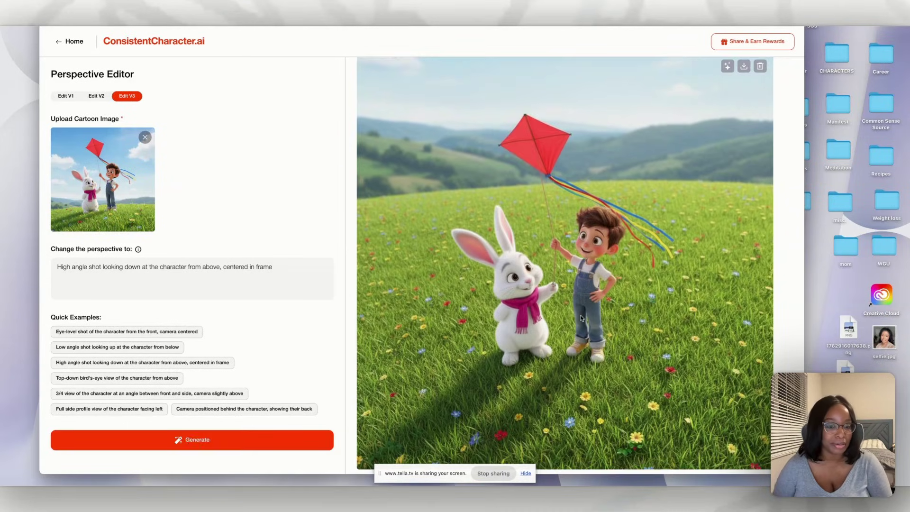
Compare the high-angle result with the earlier perspective-from-below version and download the high-angle image
scroll(583, 318, down, 10)
scroll(484, 363, up, 1)
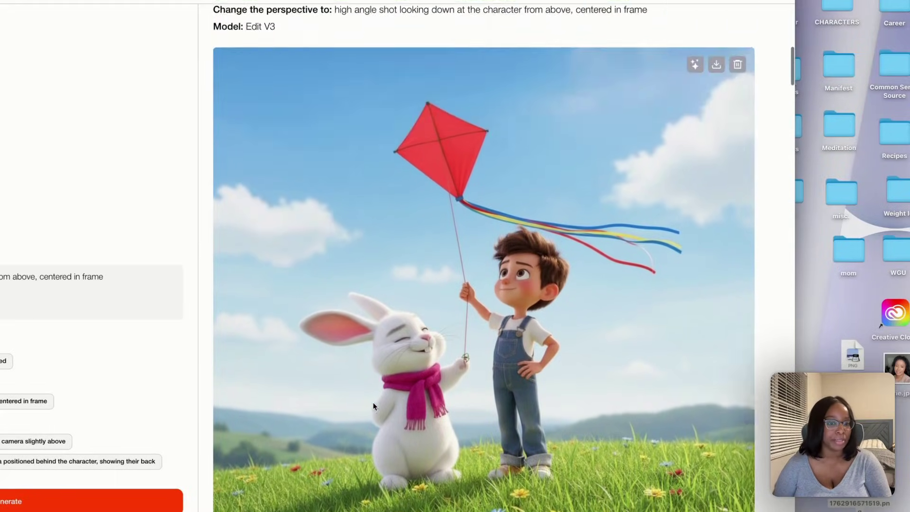
scroll(373, 403, up, 8)
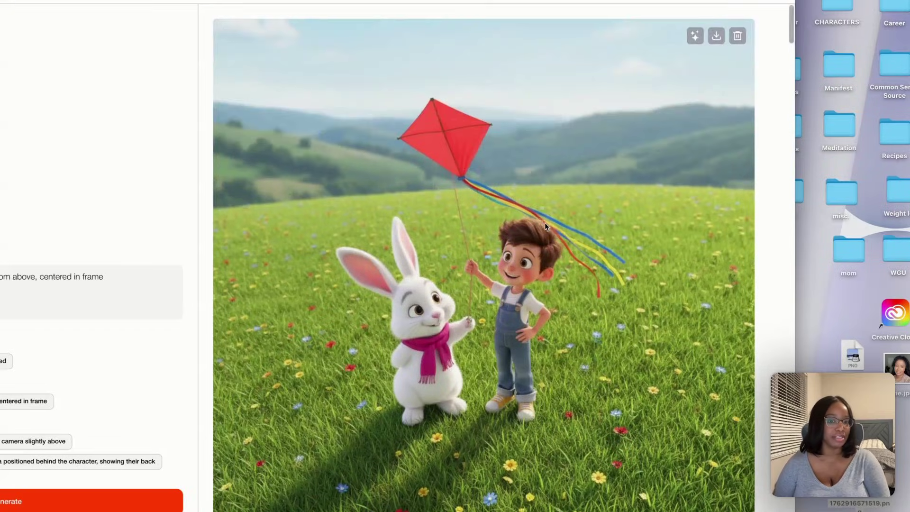
scroll(544, 223, down, 10)
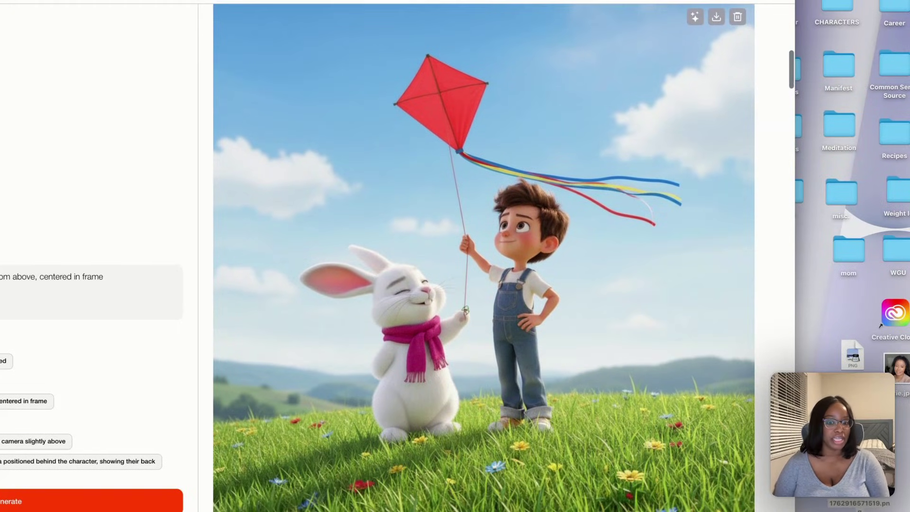
scroll(471, 470, down, 3)
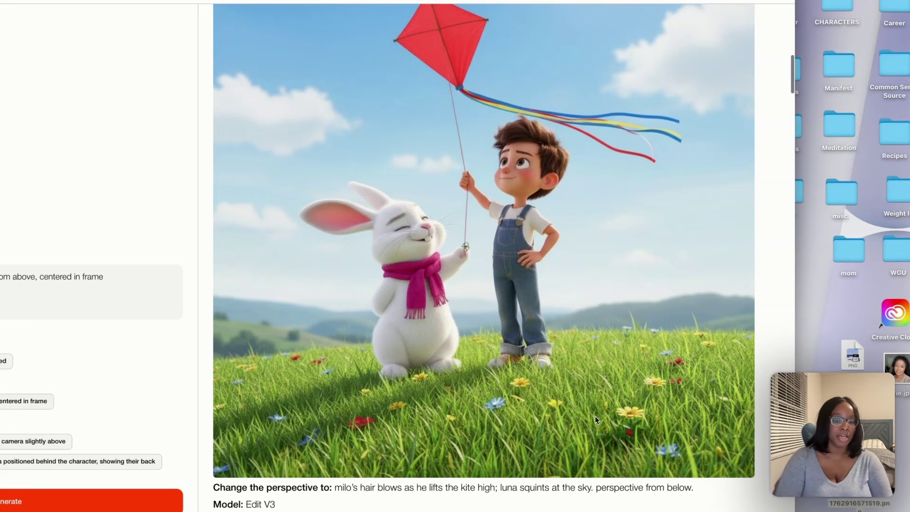
scroll(596, 416, down, 10)
scroll(593, 415, up, 10)
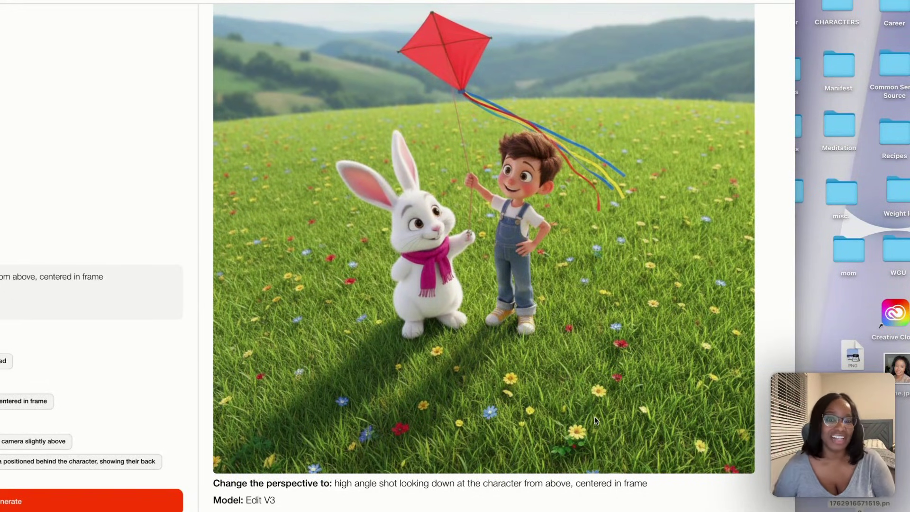
scroll(391, 320, up, 3)
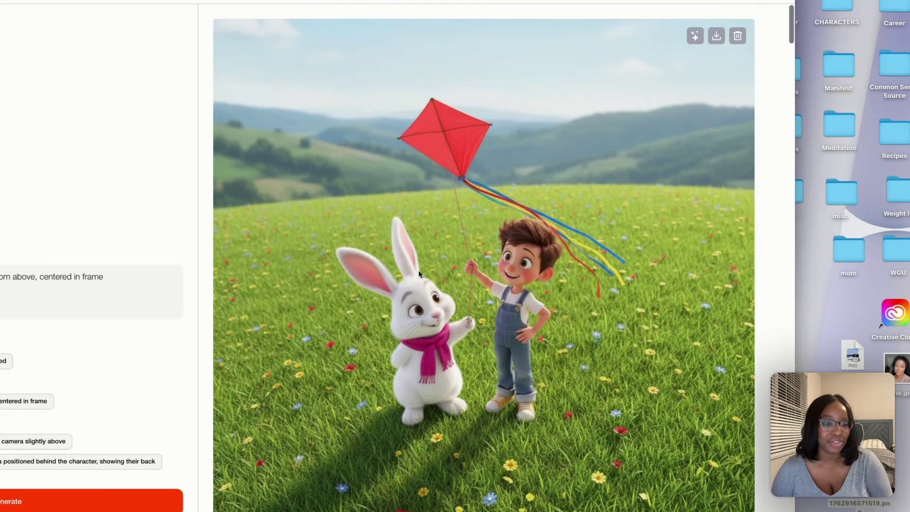
click(716, 36)
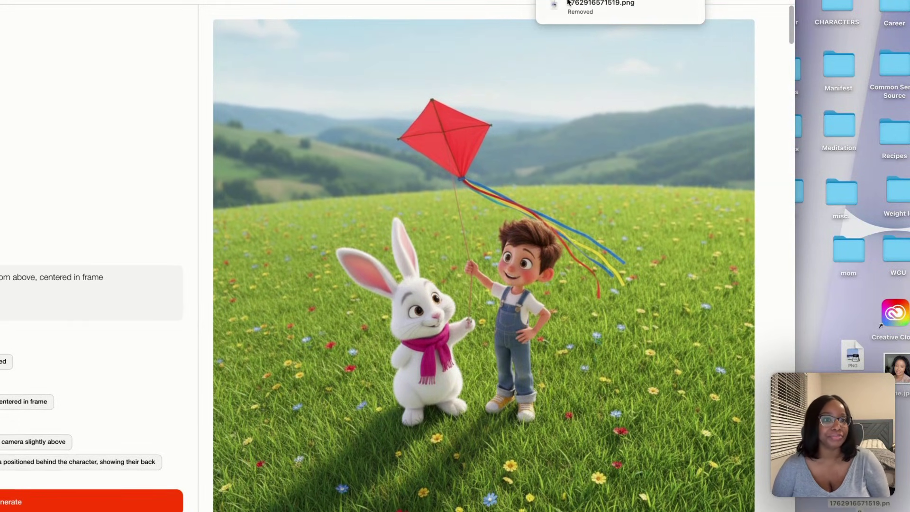
Switch to Canva and open Magic Grab for the kite scene image placed on the page
drag(521, 17, 0, 295)
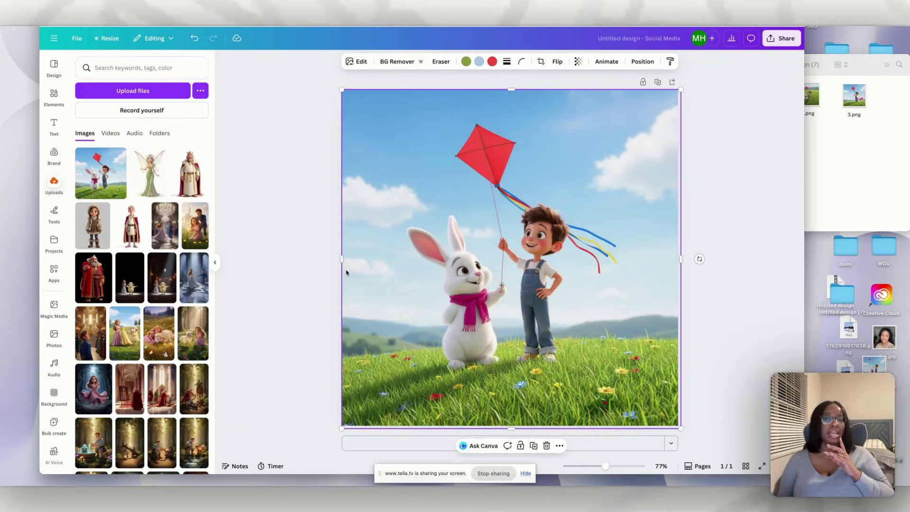
click(215, 263)
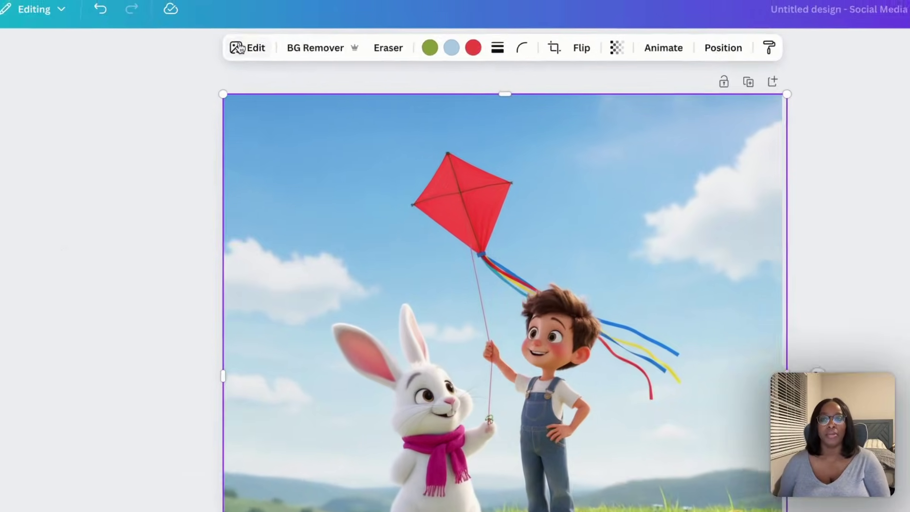
click(246, 48)
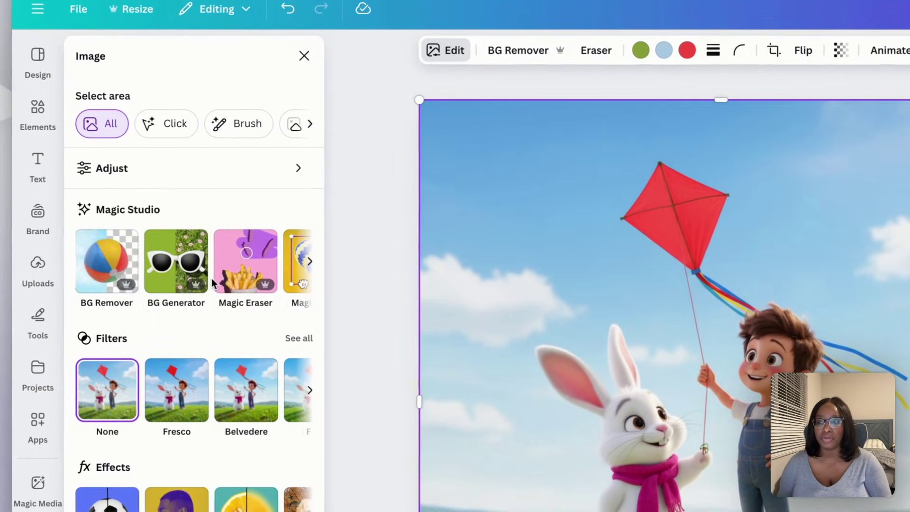
scroll(19, 284, right, 3)
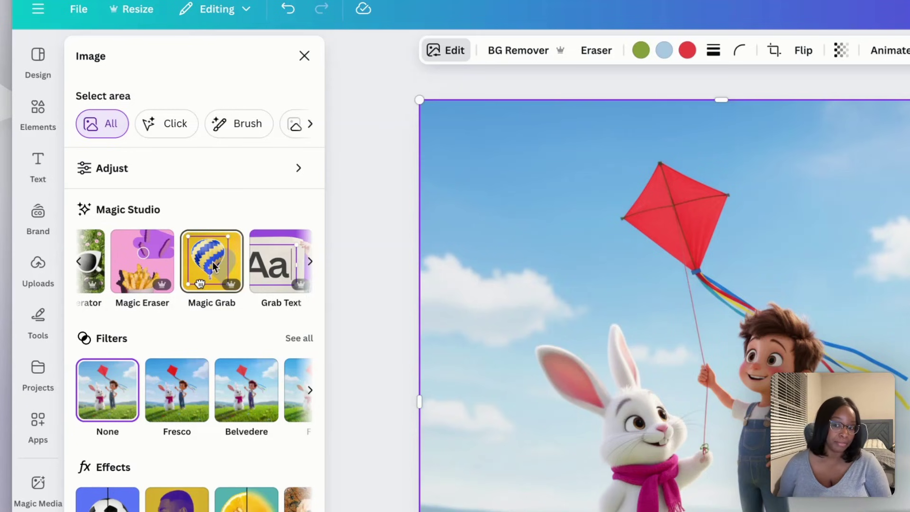
click(214, 267)
click(652, 446)
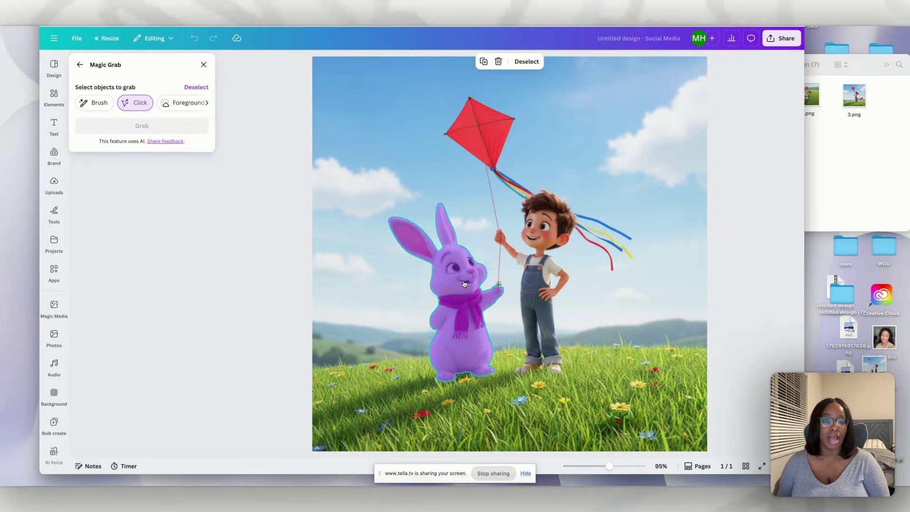
Grab the bunny out of the kite scene as a separate object and delete it
click(464, 284)
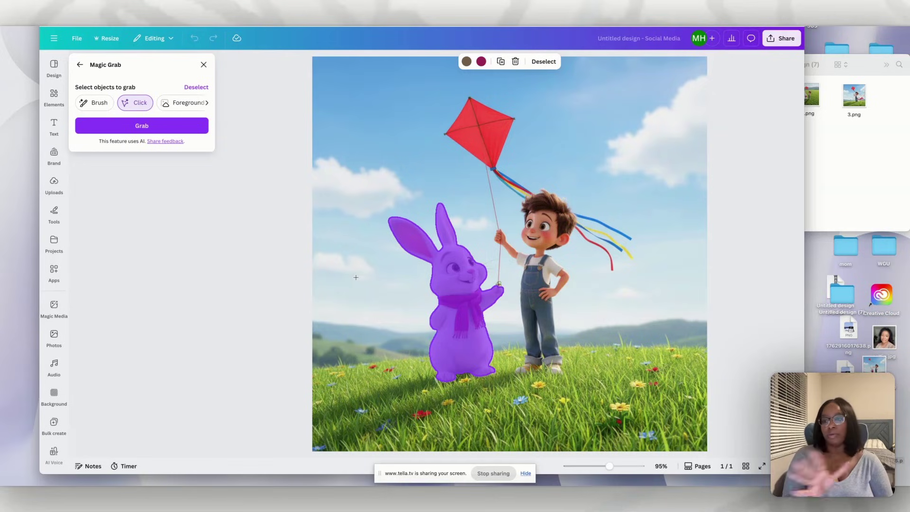
click(138, 122)
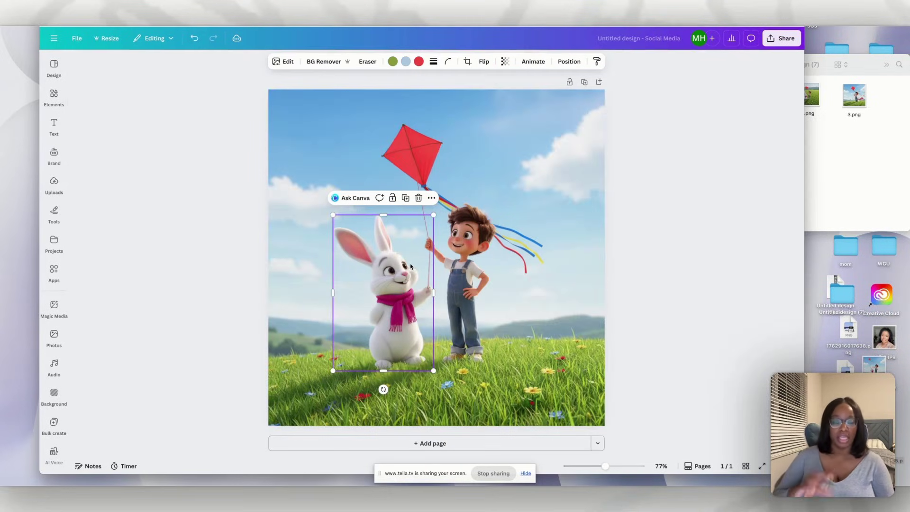
click(418, 197)
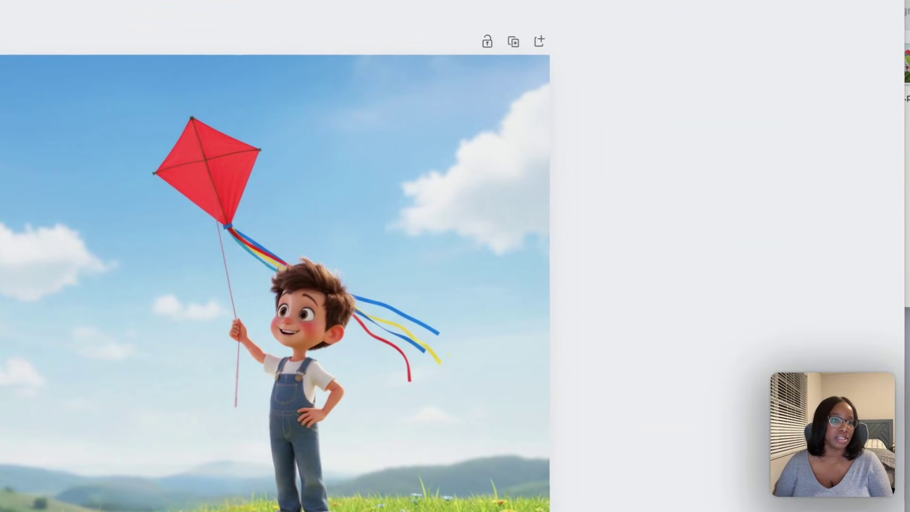
click(865, 1)
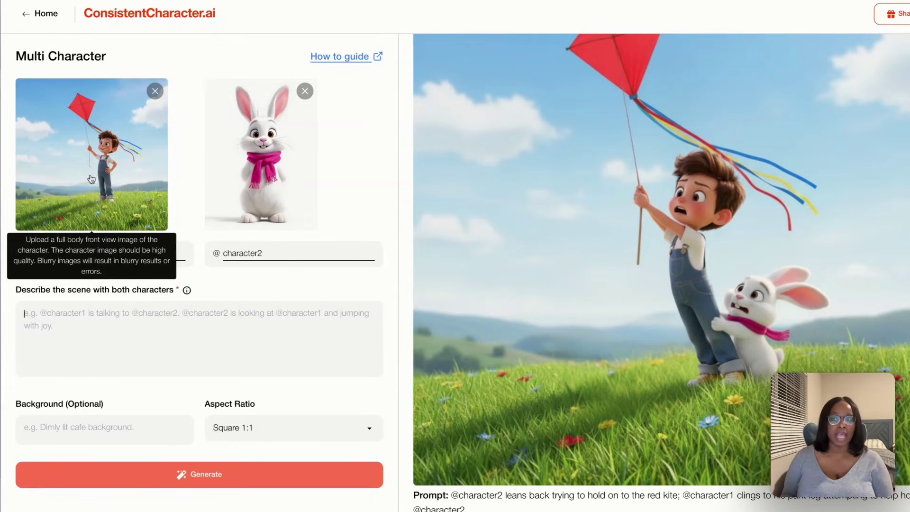
mouse_move(226, 174)
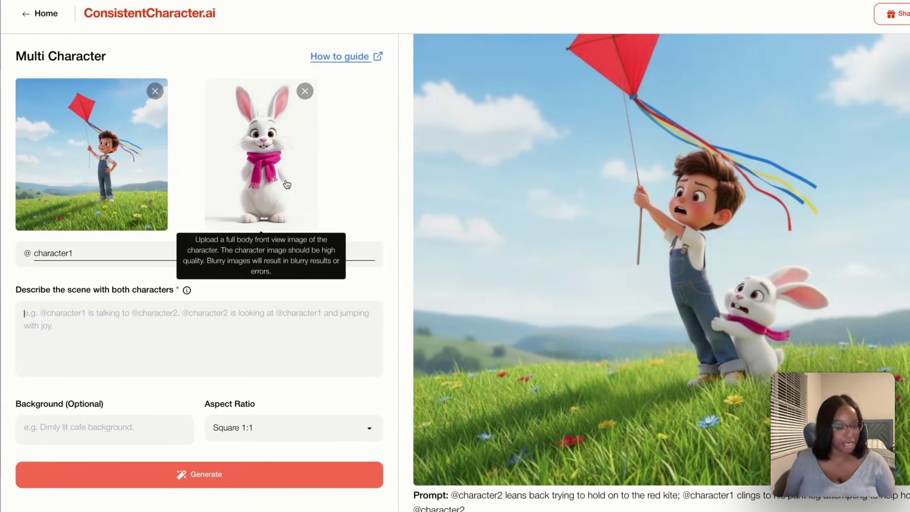
click(56, 345)
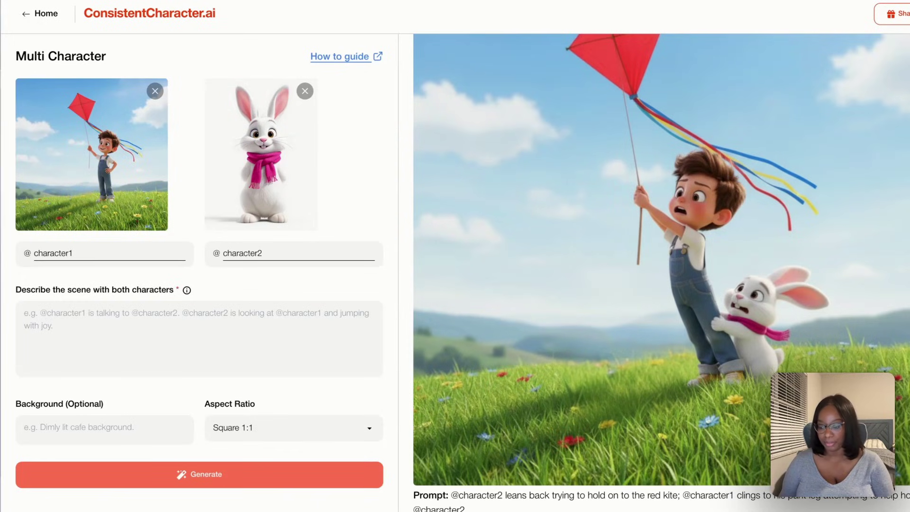
double_click(107, 319)
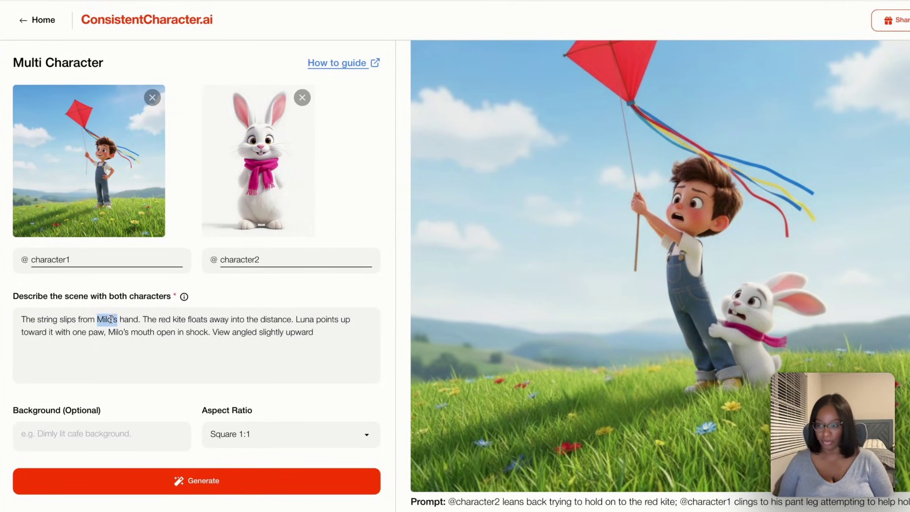
text(@)
click(112, 337)
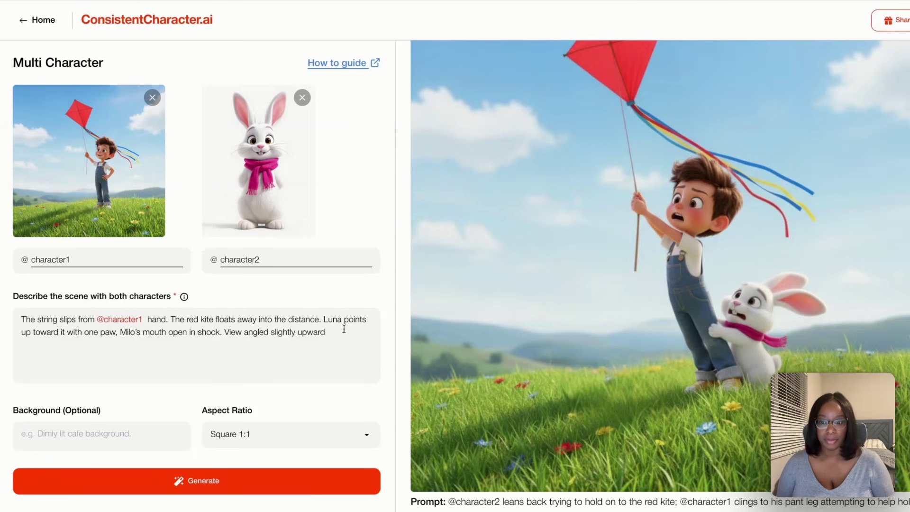
double_click(332, 321)
text(@)
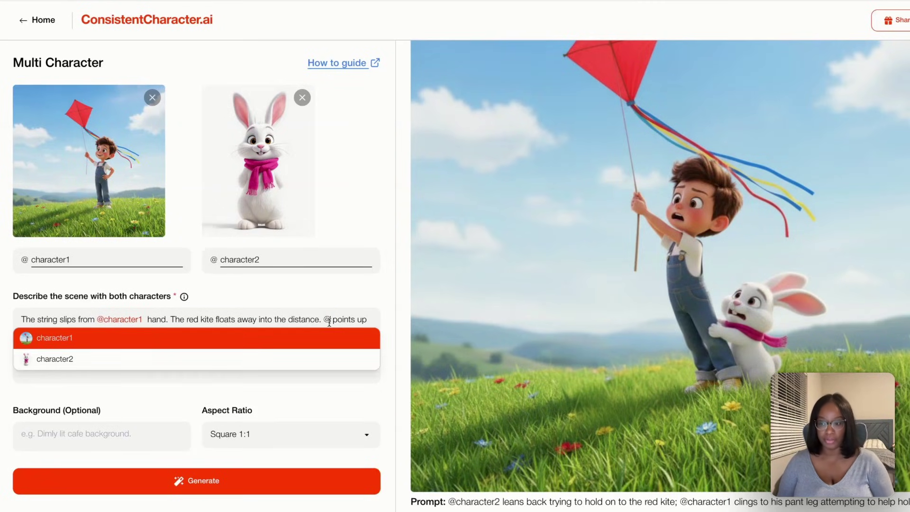
click(279, 357)
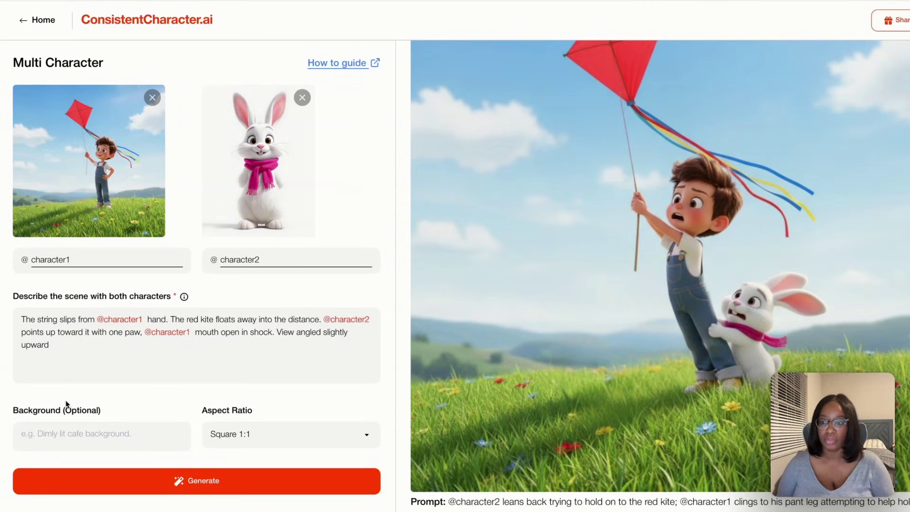
click(185, 488)
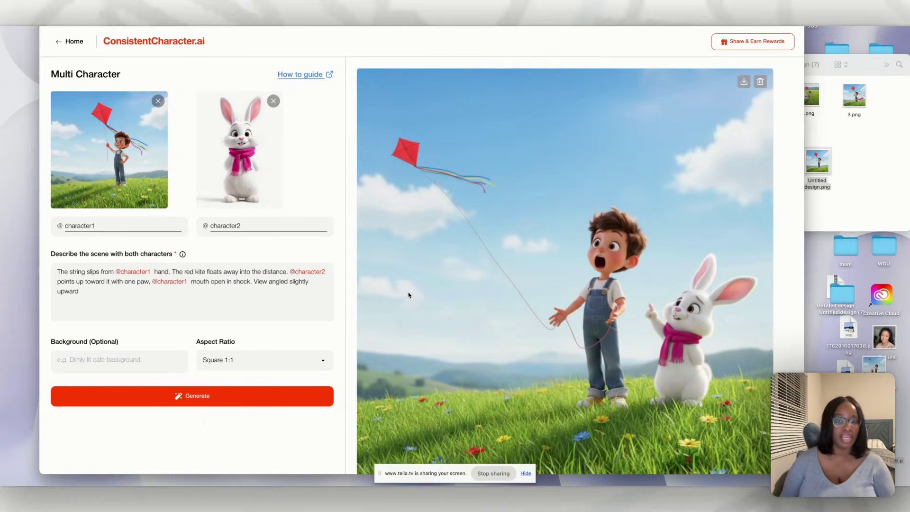
Download the runaway-kite image into the "Untitled design (7)" folder and rename it 4.png
click(744, 82)
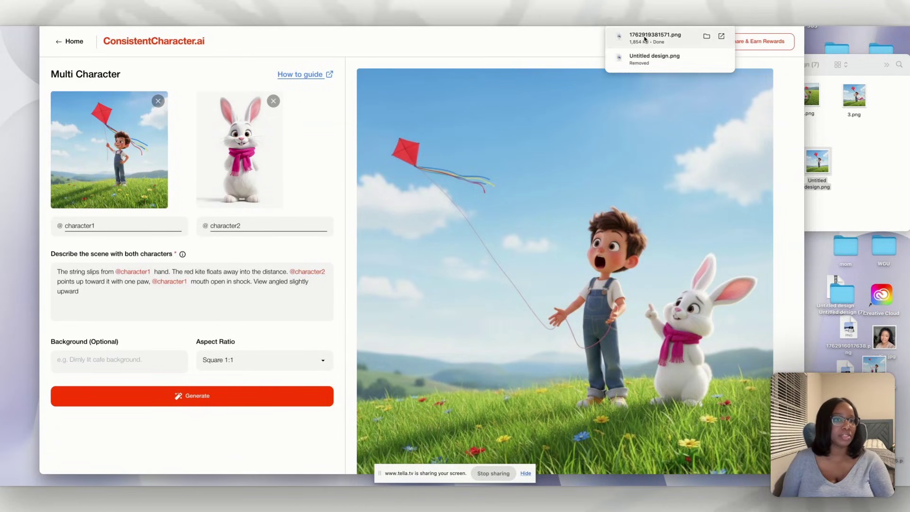
click(891, 100)
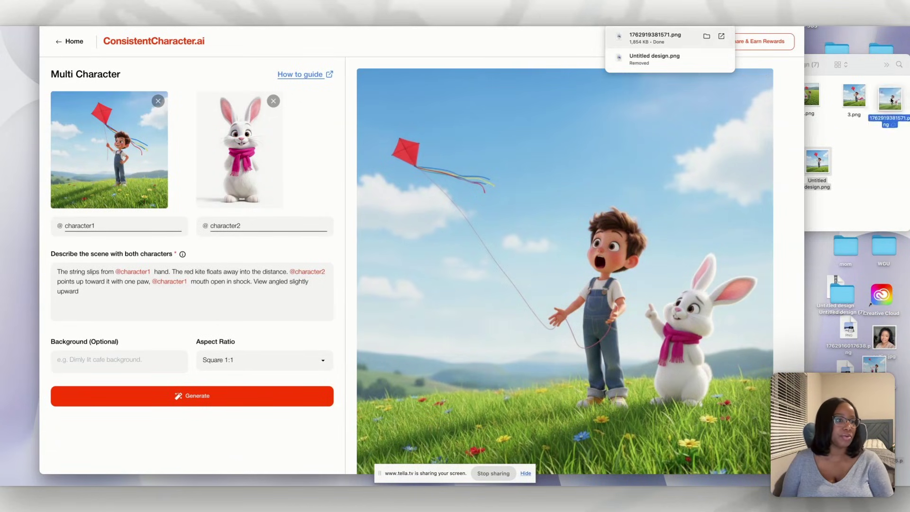
right_click(879, 119)
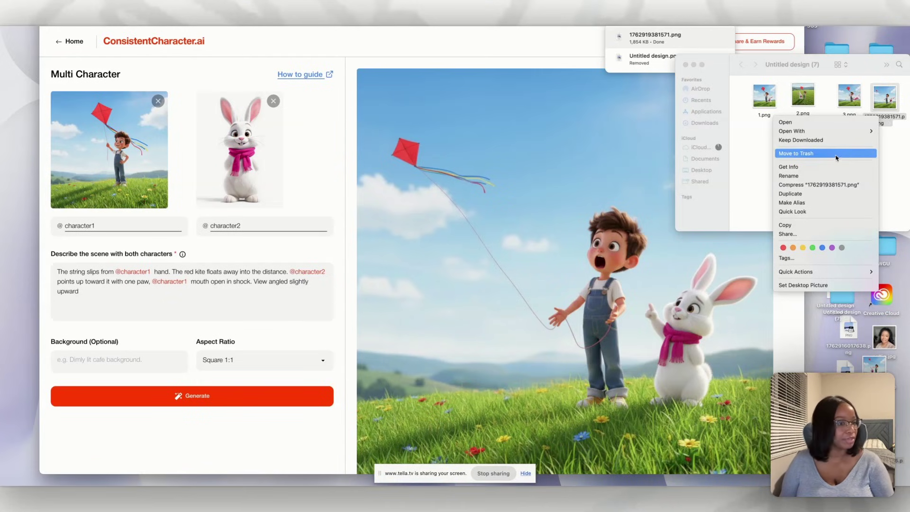
click(903, 114)
click(881, 117)
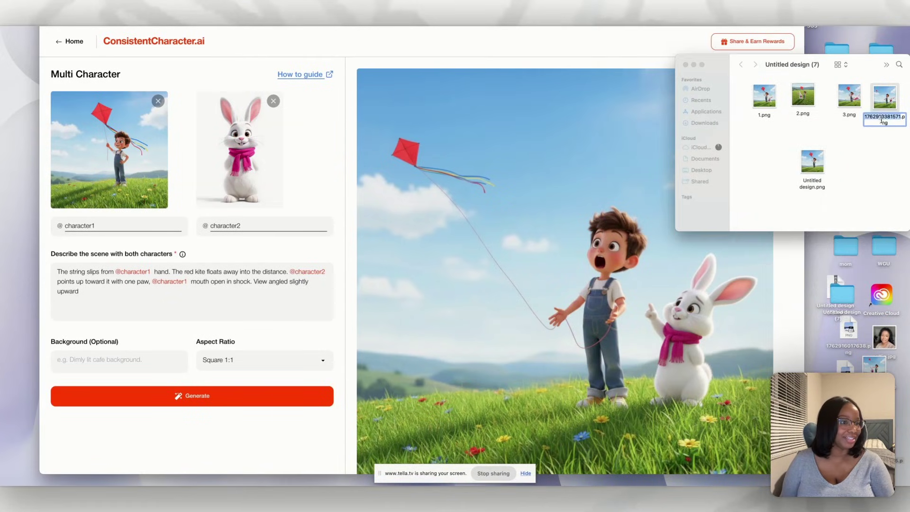
text(4)
key(Return)
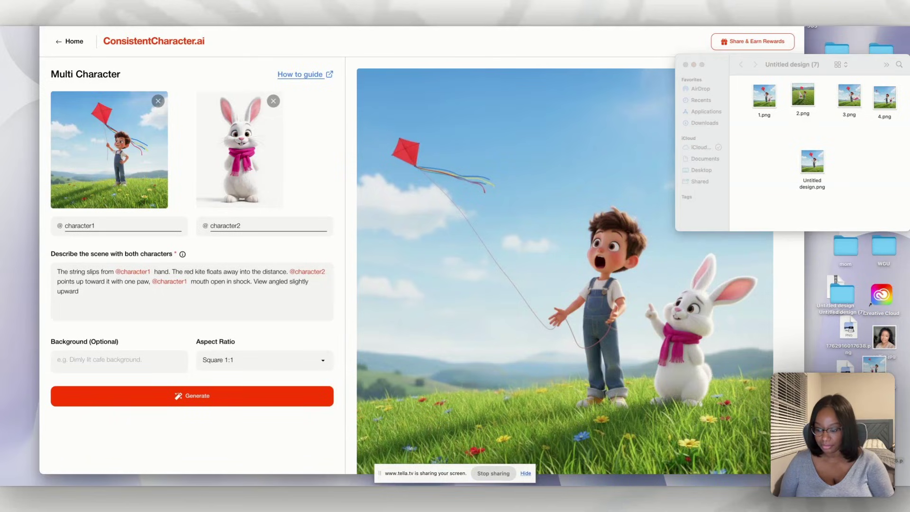
Replace the scene description with the side view of Milo running across a flower field, Luna hopping behind and the kite small ahead
click(62, 271)
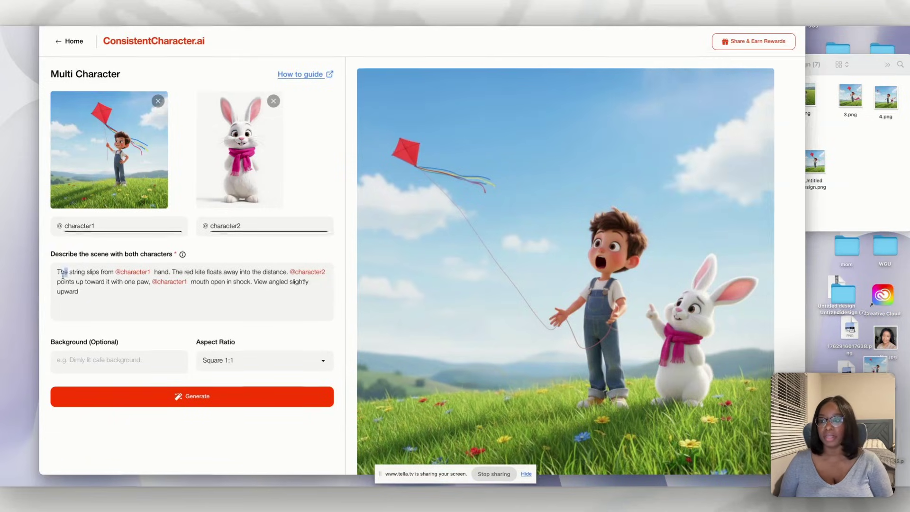
drag(59, 272, 112, 307)
right_click(38, 332)
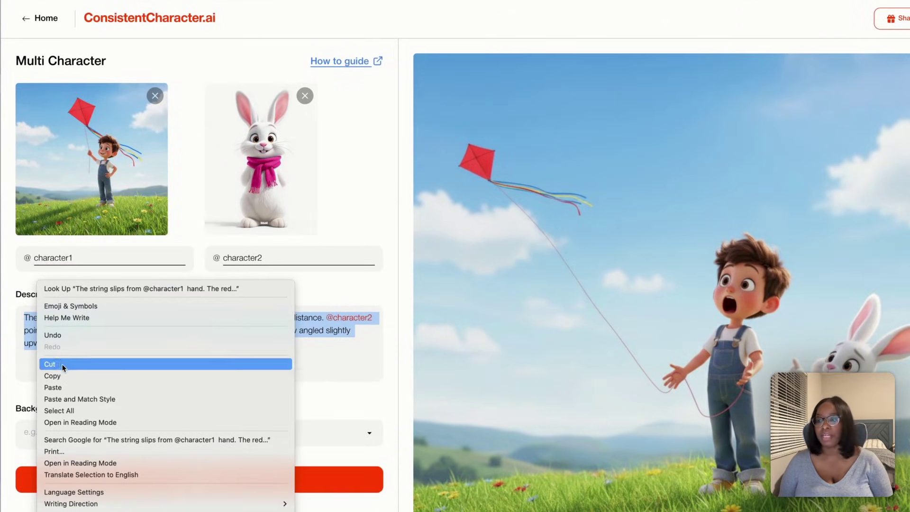
click(57, 388)
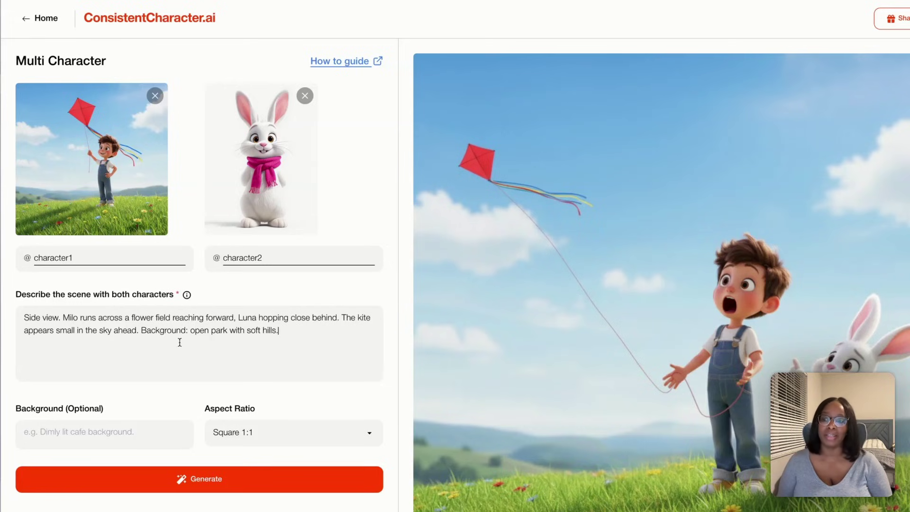
double_click(69, 320)
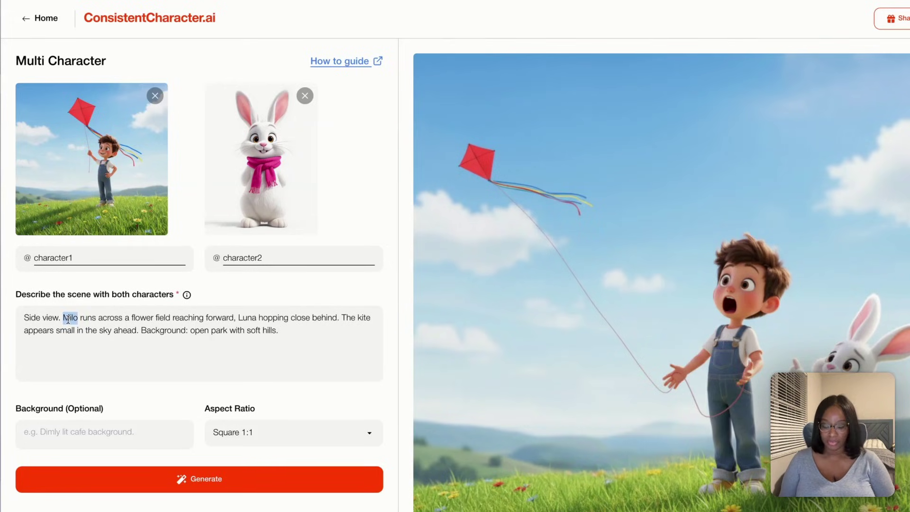
text(@)
click(60, 340)
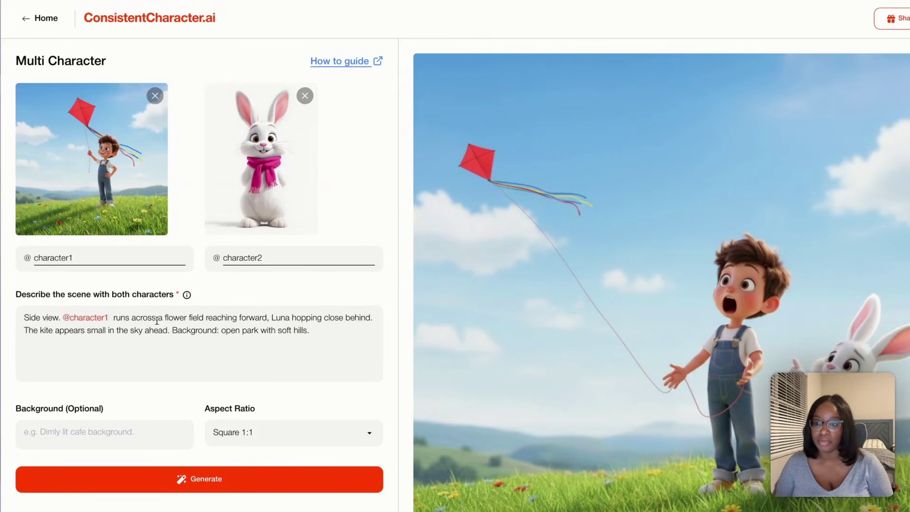
double_click(280, 317)
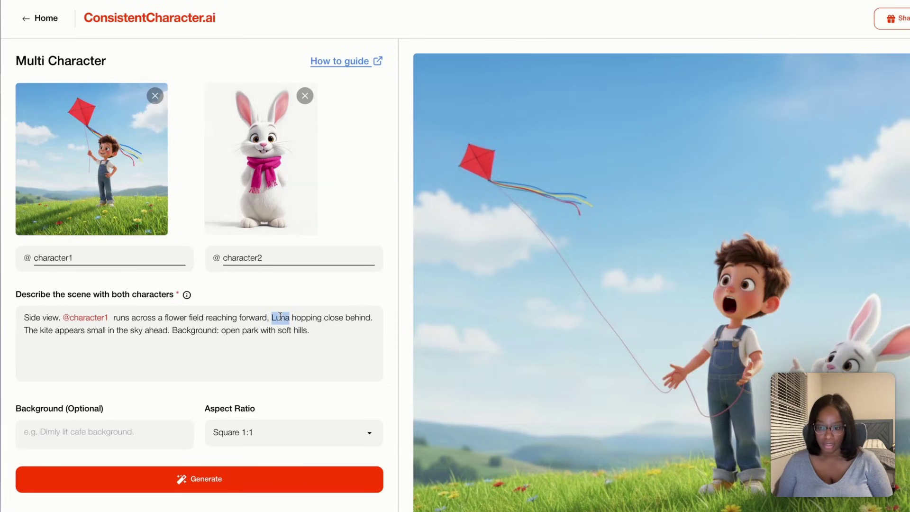
text(@)
click(235, 357)
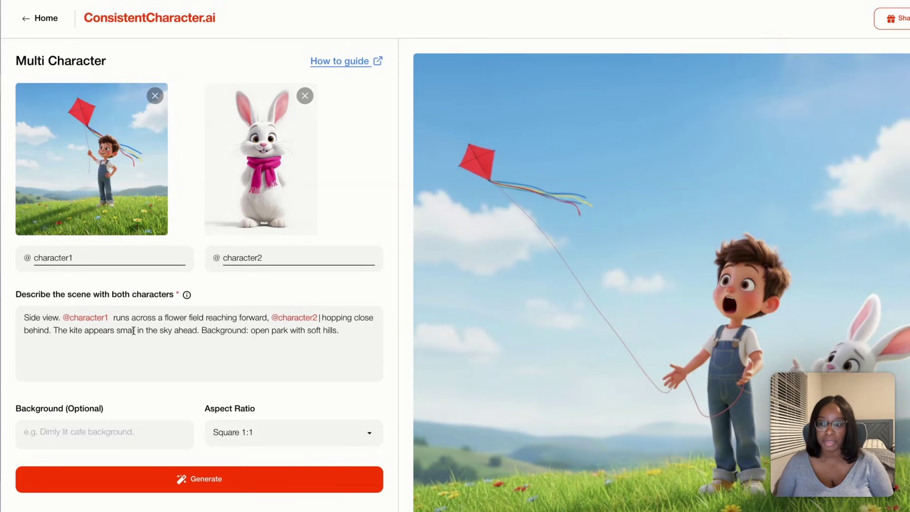
Remove "Background: open park with soft hills." from the description and generate the side-view scene
drag(202, 330, 405, 335)
key(BackSpace)
click(82, 478)
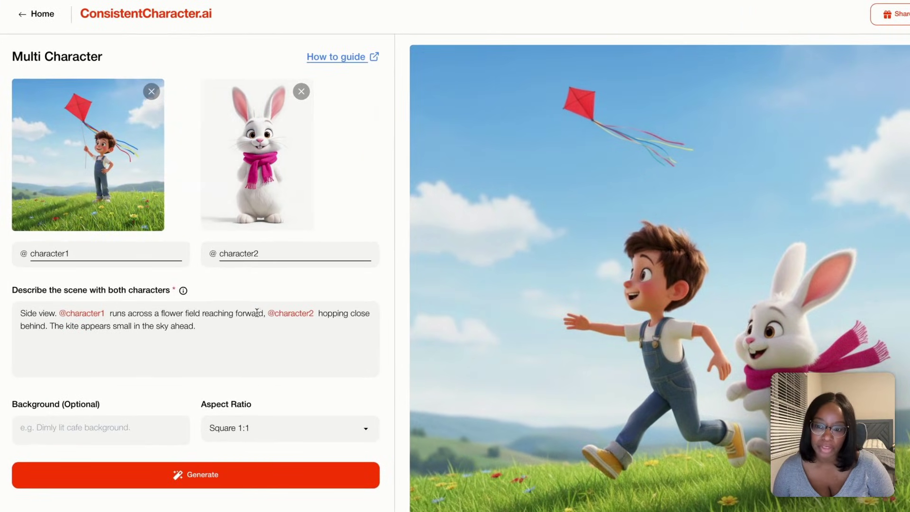
Replace "forward," with "upward towards the getaway kite." in the scene description, generate it and compare the resulting chase images
key(BackSpace)
key(BackSpace)
key(BackSpace)
key(BackSpace)
key(BackSpace)
key(BackSpace)
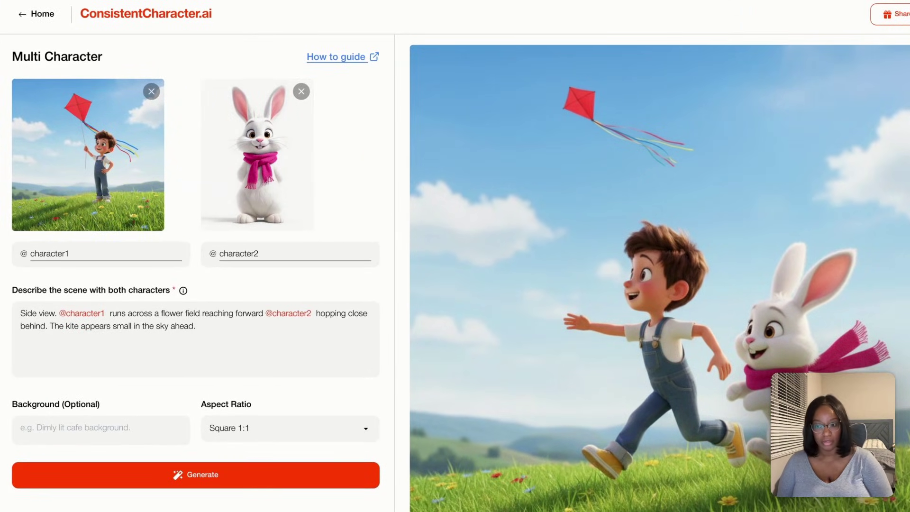
key(BackSpace)
key(BackSpace)
text(upwar)
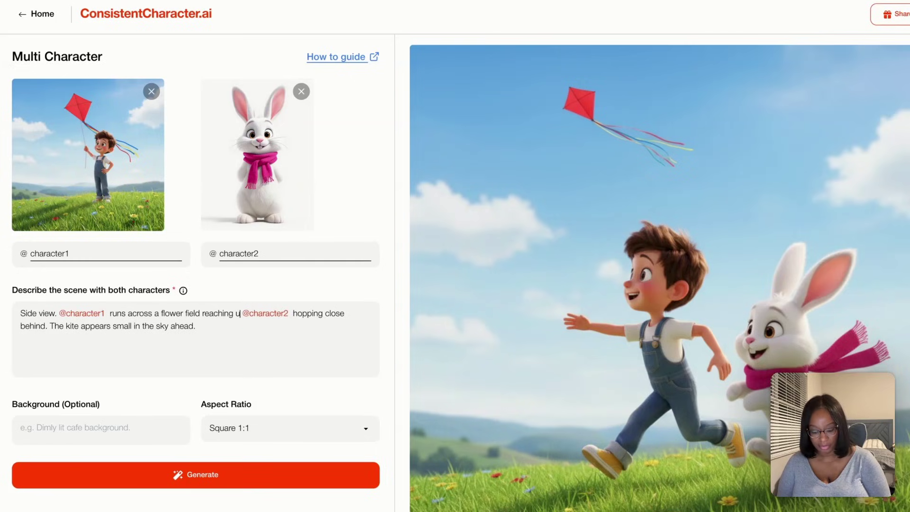
text(d towards th)
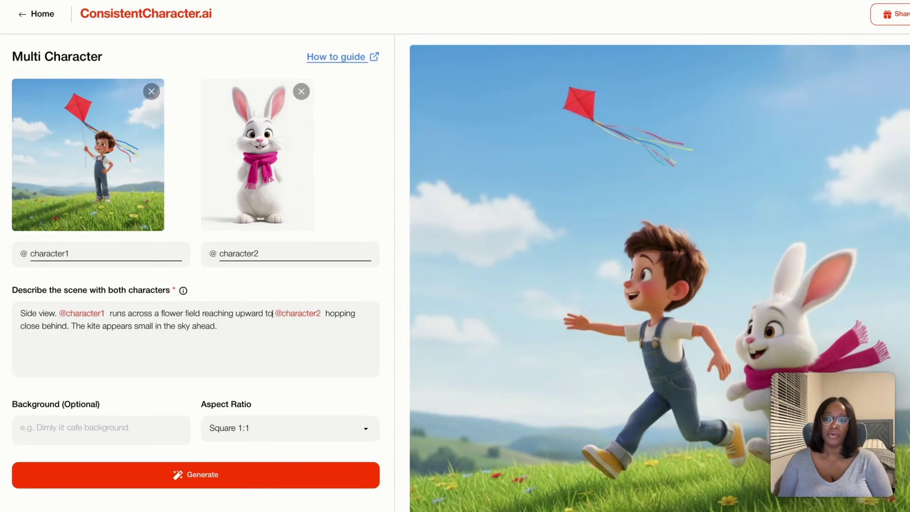
text(e getawy)
key(BackSpace)
text(ay kite.)
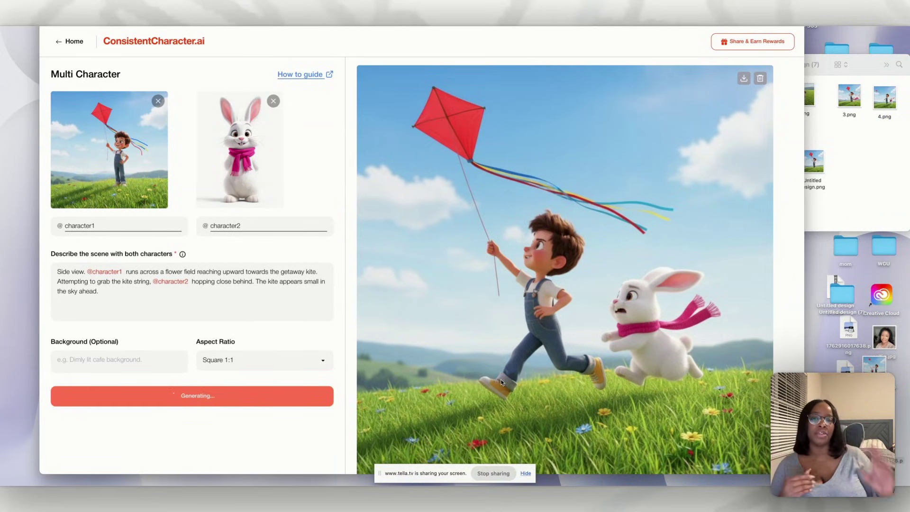
scroll(569, 332, down, 5)
scroll(613, 317, up, 3)
scroll(614, 314, up, 2)
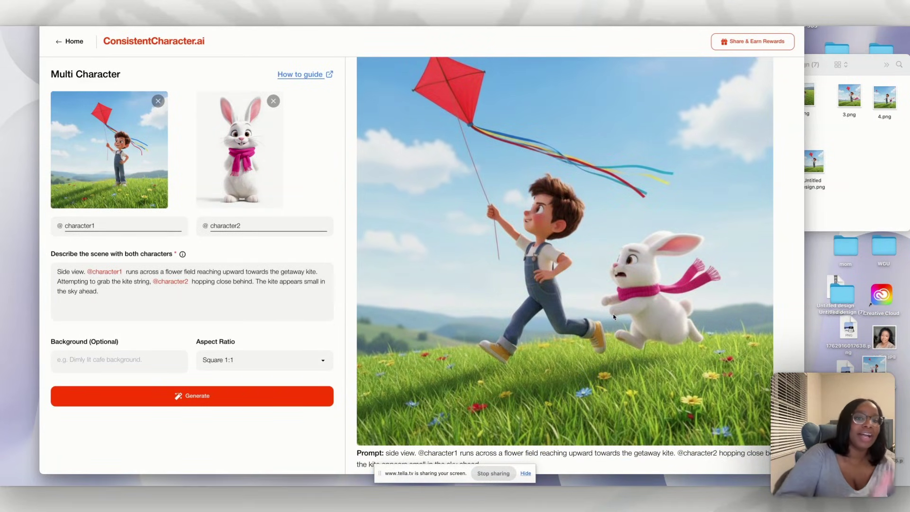
scroll(625, 338, up, 2)
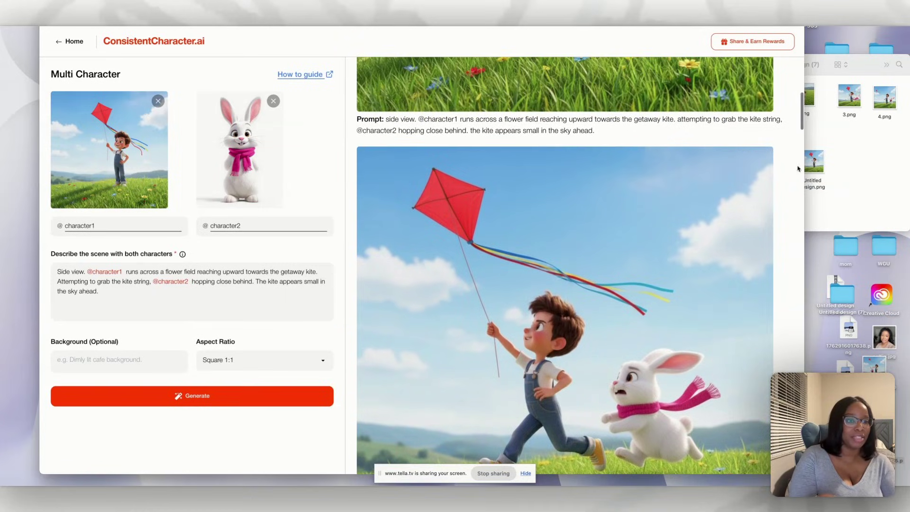
Download the side-view chase image and add it to the "Untitled design (7)" folder
click(744, 160)
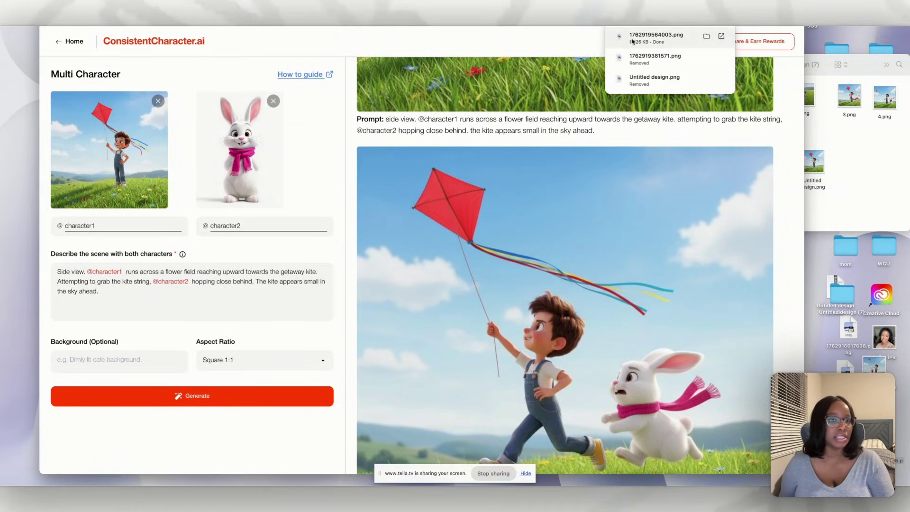
click(723, 38)
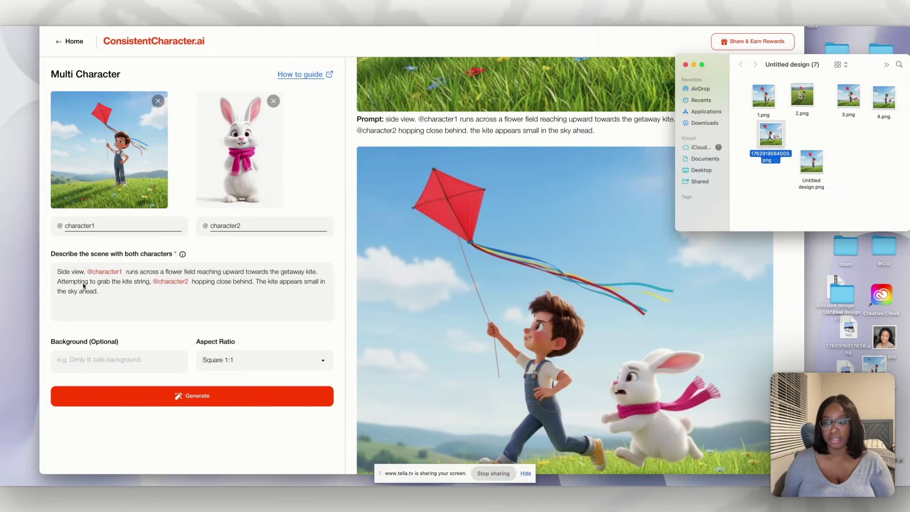
mouse_move(90, 484)
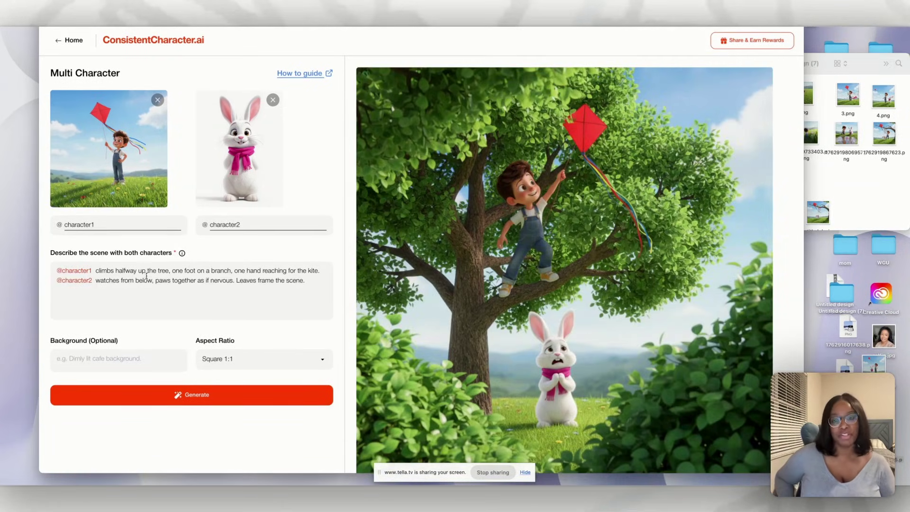
Compare the generated tree-climbing scene with the preceding kite-in-the-branch scene for a matching tree, kite and setting
scroll(498, 295, down, 3)
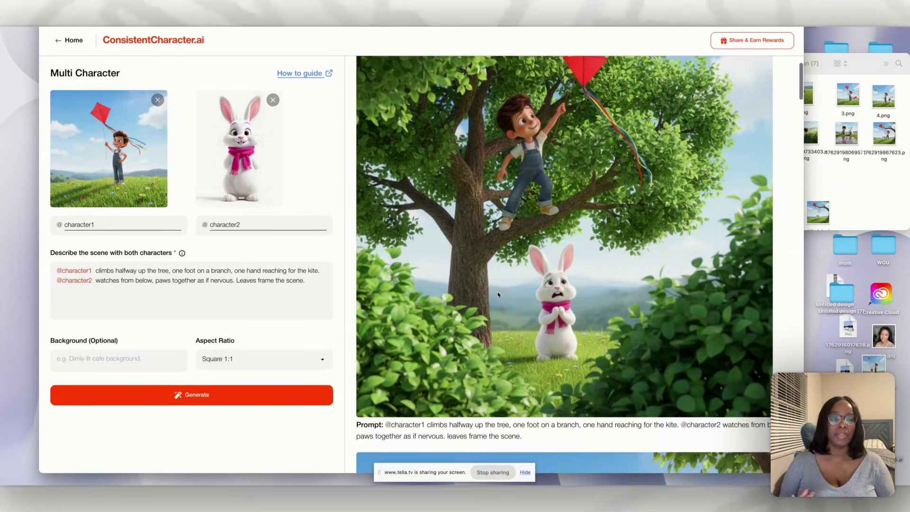
scroll(498, 295, down, 5)
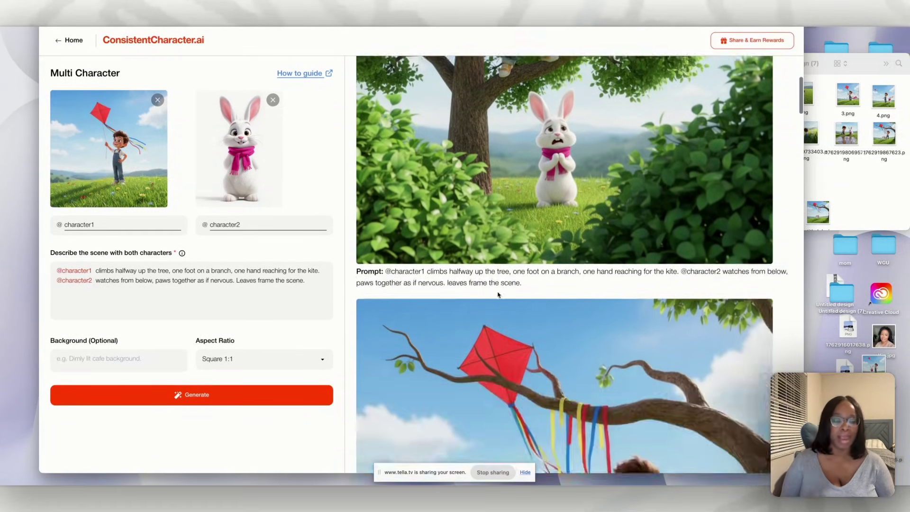
scroll(498, 295, down, 1)
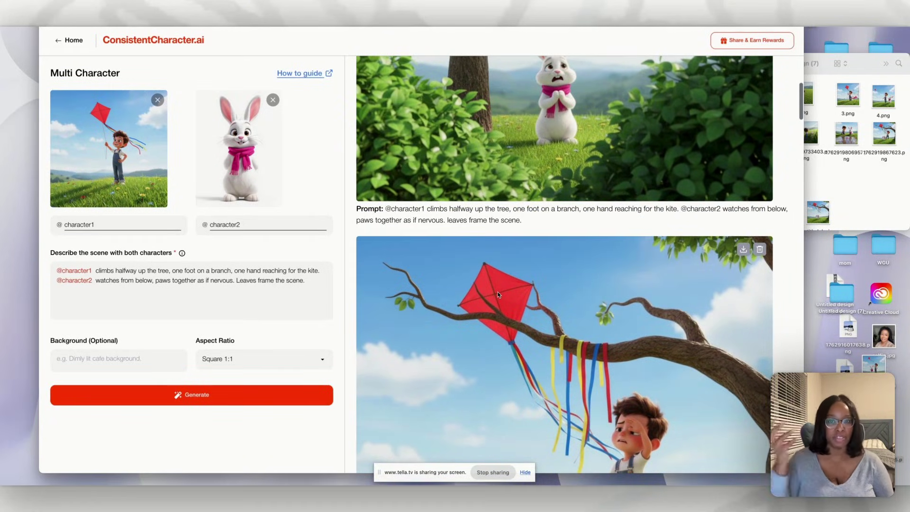
scroll(498, 295, down, 2)
scroll(498, 295, down, 3)
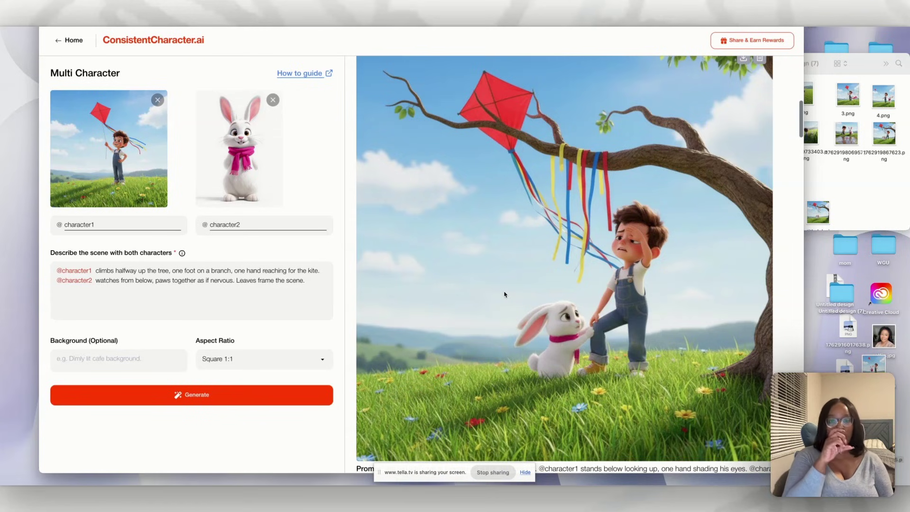
scroll(504, 291, up, 5)
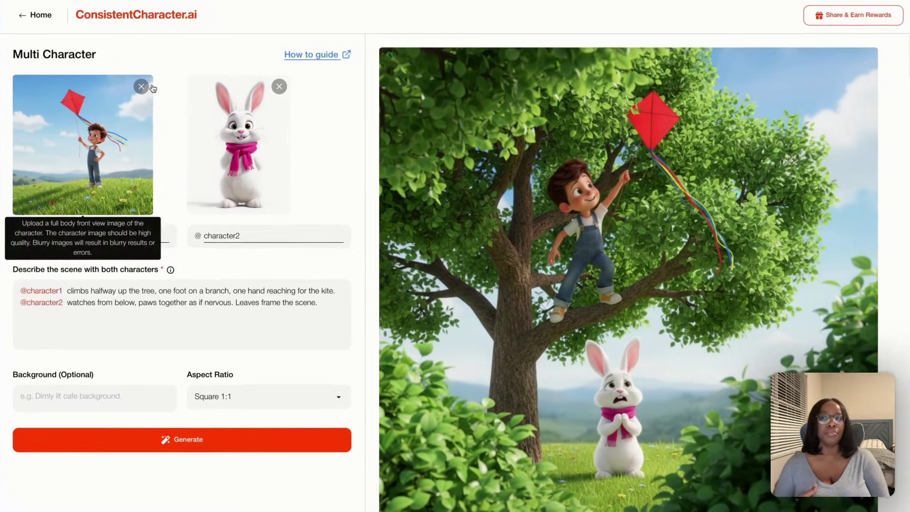
Replace the second character's reference image with "Untitled design copy.png" from the "Untitled design (7)" folder
click(273, 100)
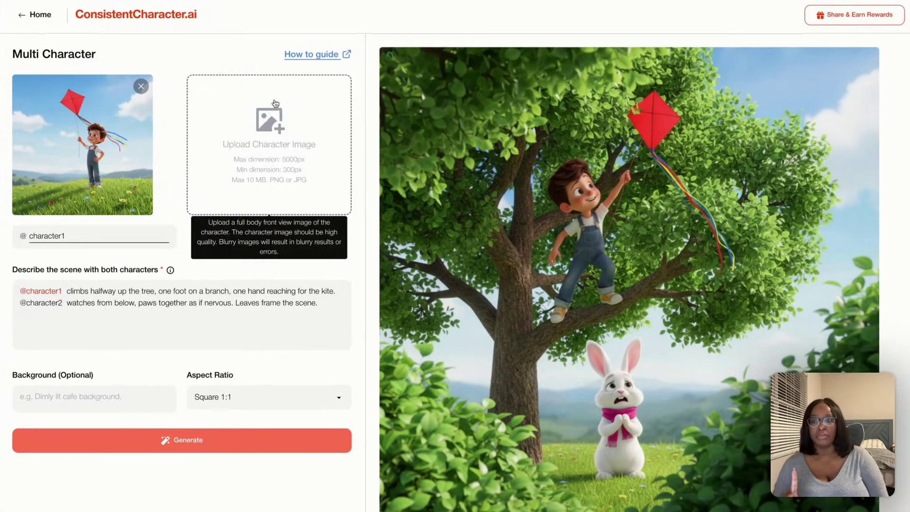
click(275, 165)
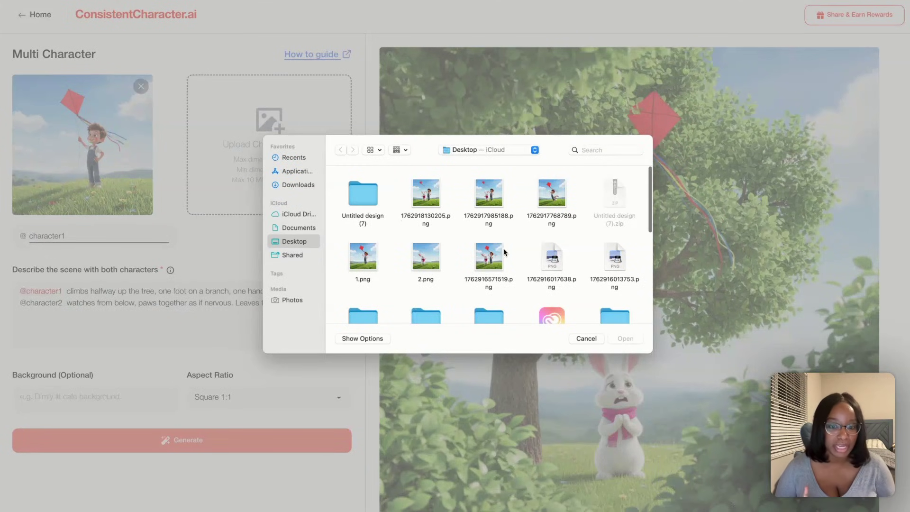
scroll(441, 280, down, 3)
scroll(445, 287, up, 4)
double_click(358, 198)
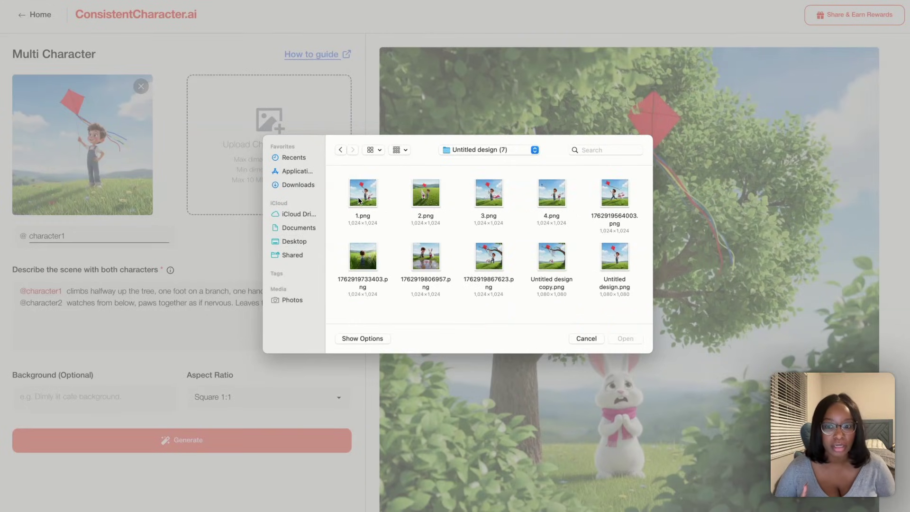
click(561, 265)
click(626, 339)
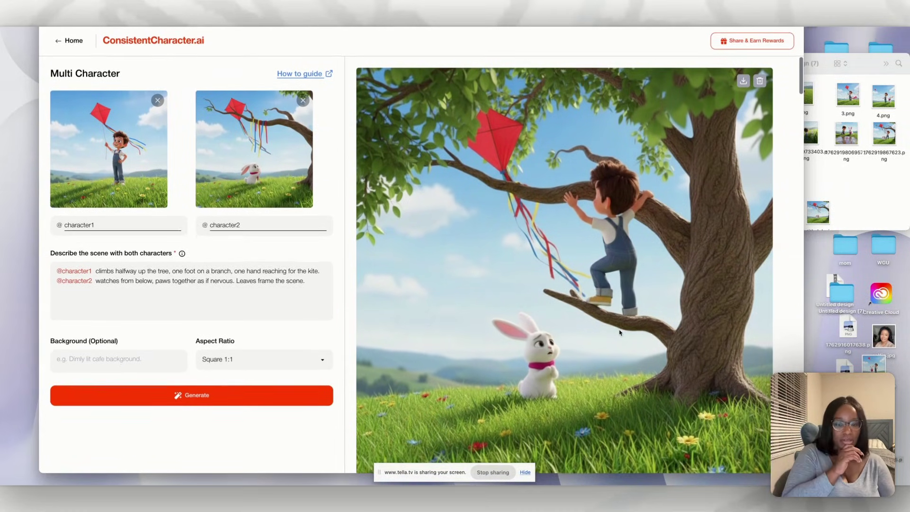
Generate the tree-climbing scene again from the same description and inspect the new image
click(113, 395)
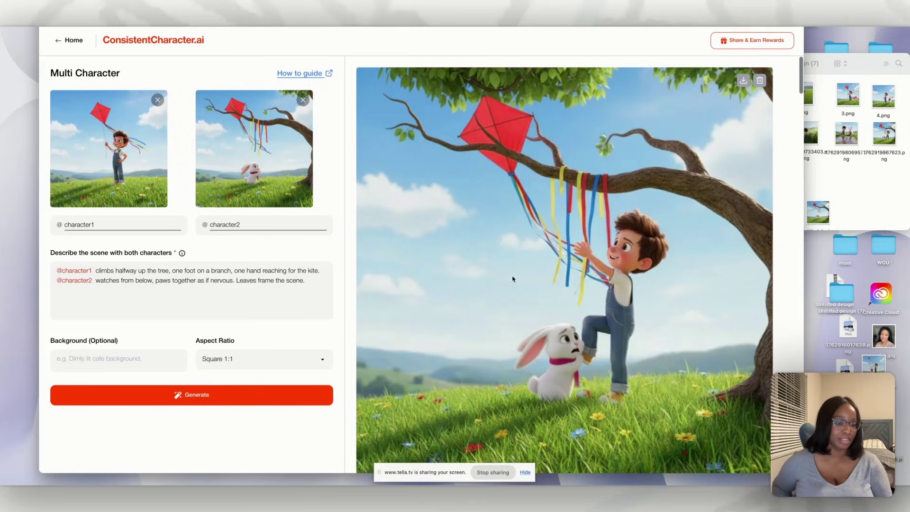
scroll(571, 325, down, 1)
scroll(571, 325, up, 1)
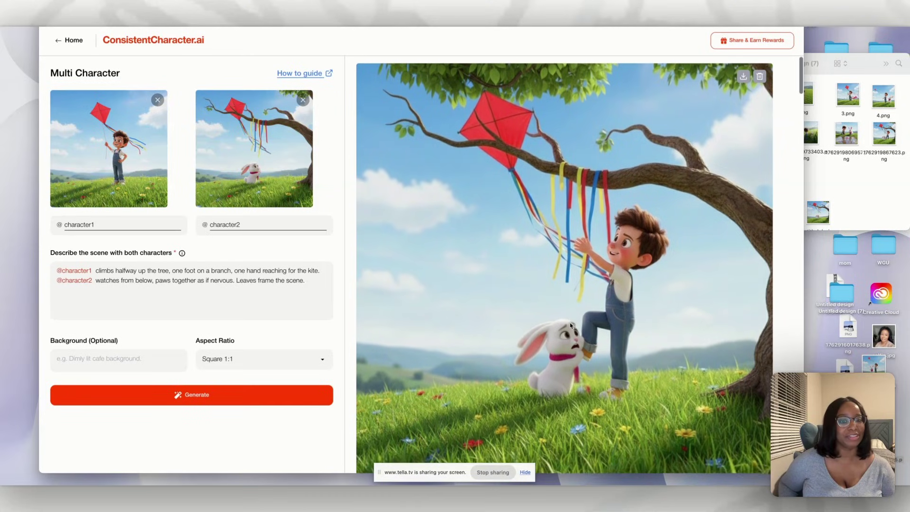
Download the new image of the boy reaching for the kite and place it in the "Untitled design (7)" folder
click(743, 82)
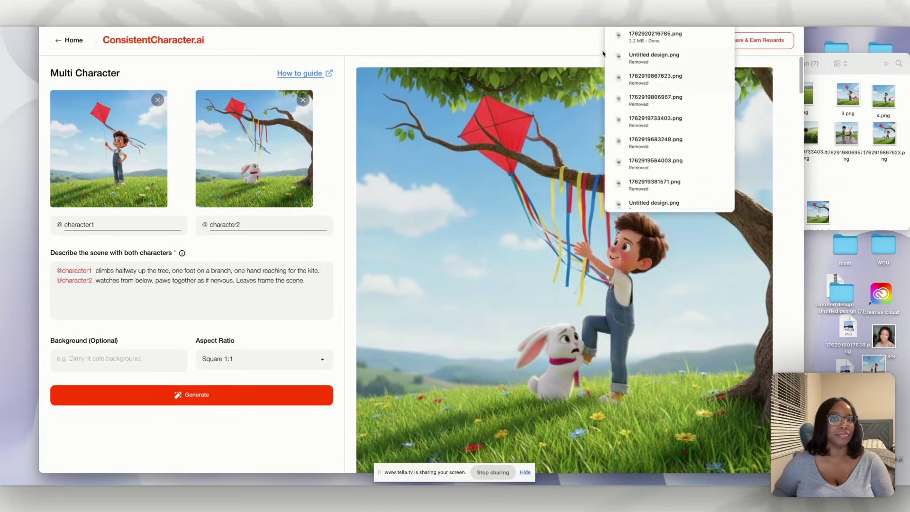
drag(640, 42, 835, 189)
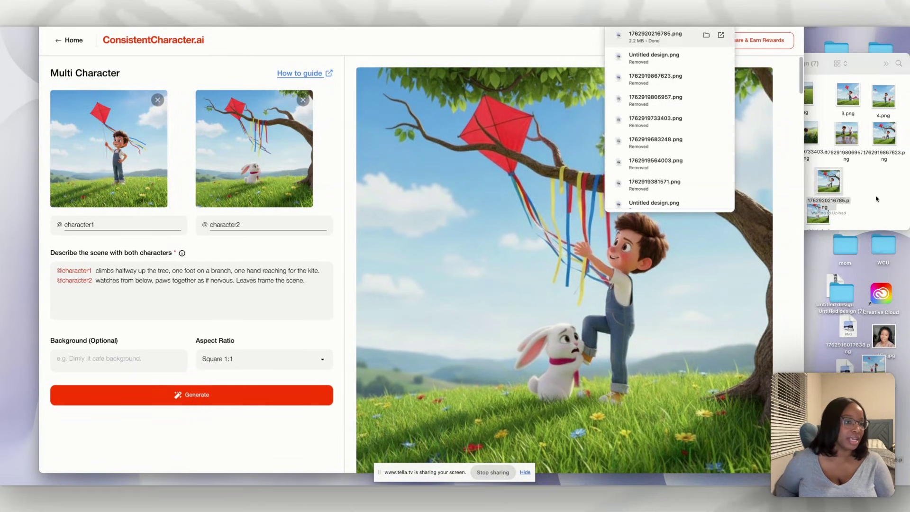
drag(764, 176, 794, 218)
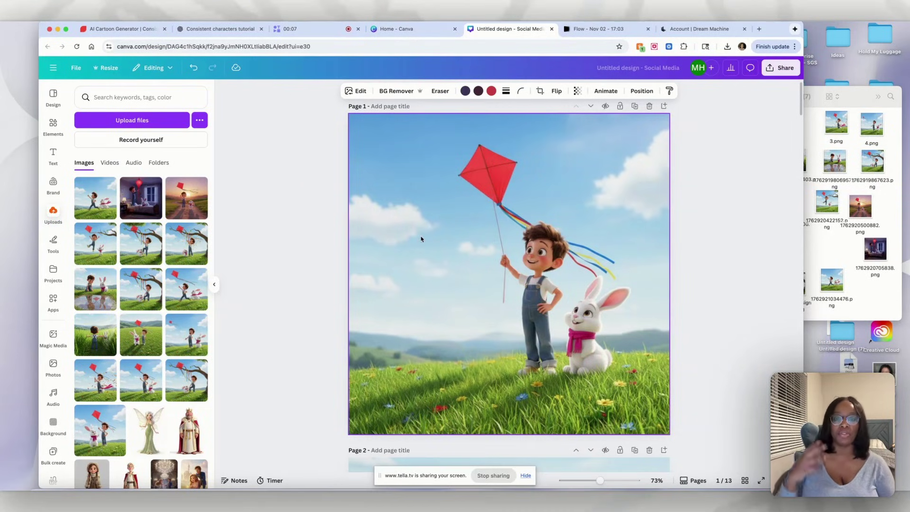
Compare the kite-flying scenes on pages 1 and 2 for matching boy, bunny, kite and meadow
scroll(422, 239, down, 1)
scroll(421, 239, up, 2)
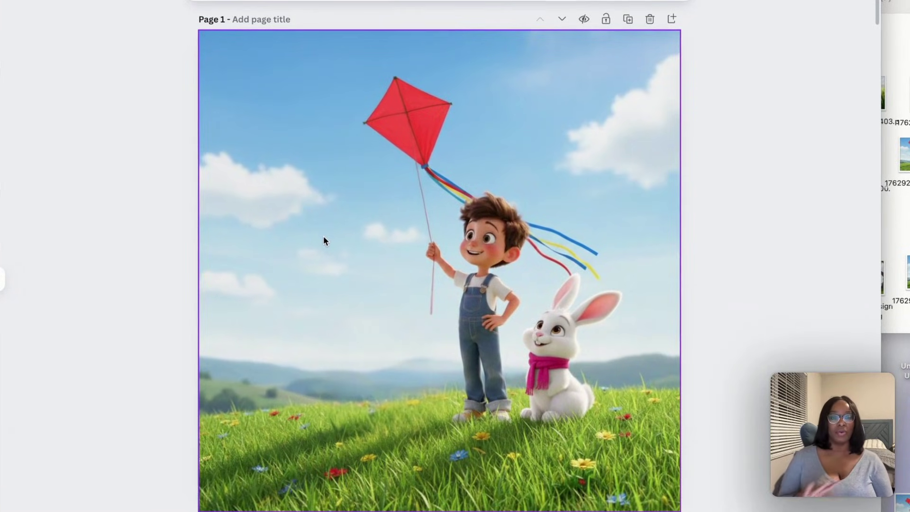
scroll(323, 241, down, 2)
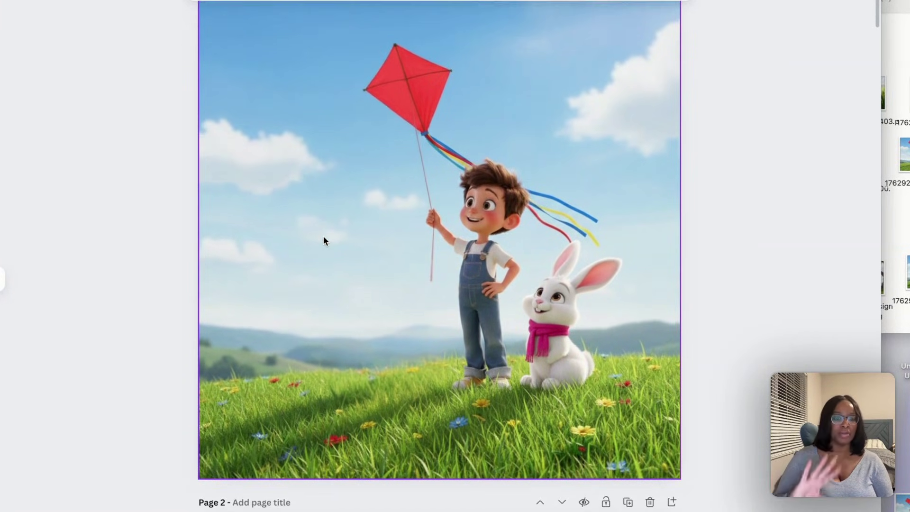
scroll(324, 241, down, 5)
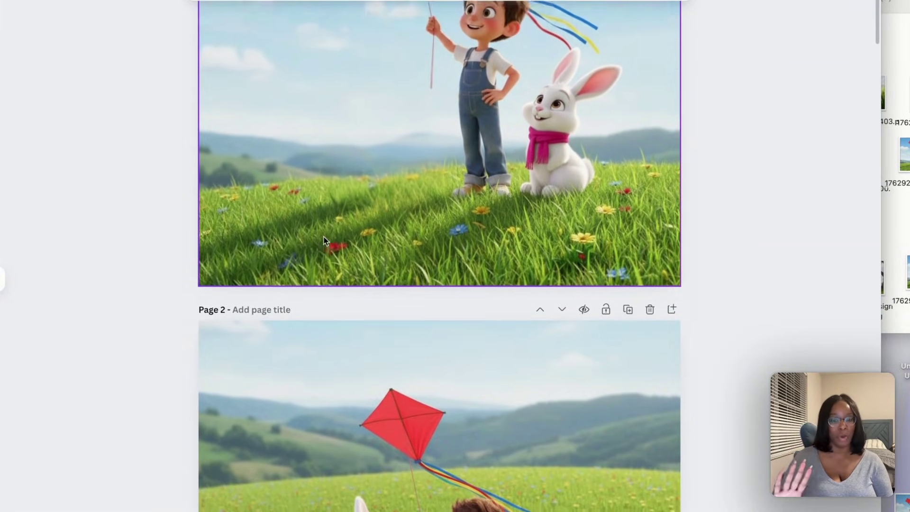
scroll(324, 241, down, 4)
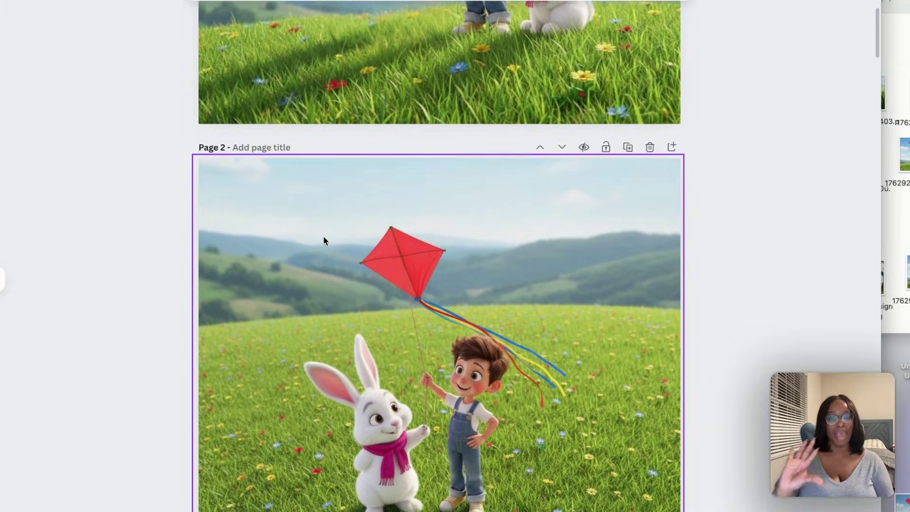
scroll(325, 241, down, 1)
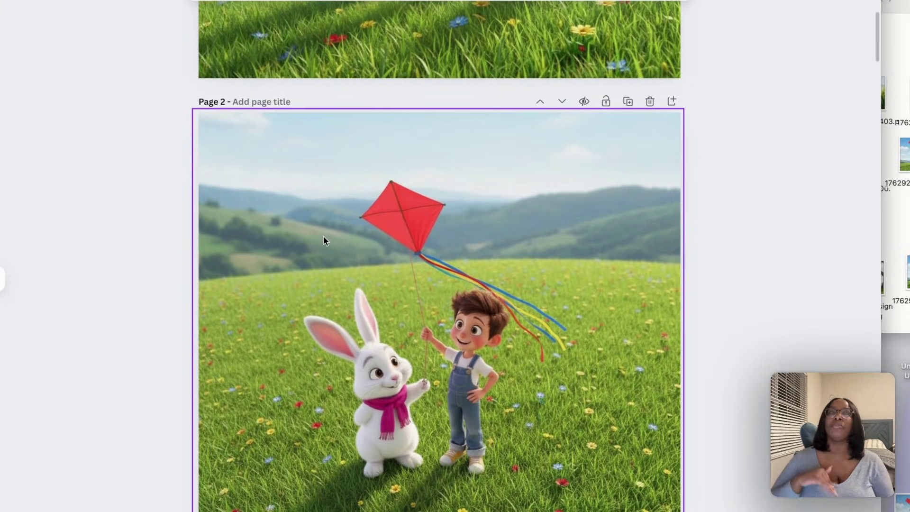
scroll(324, 241, up, 6)
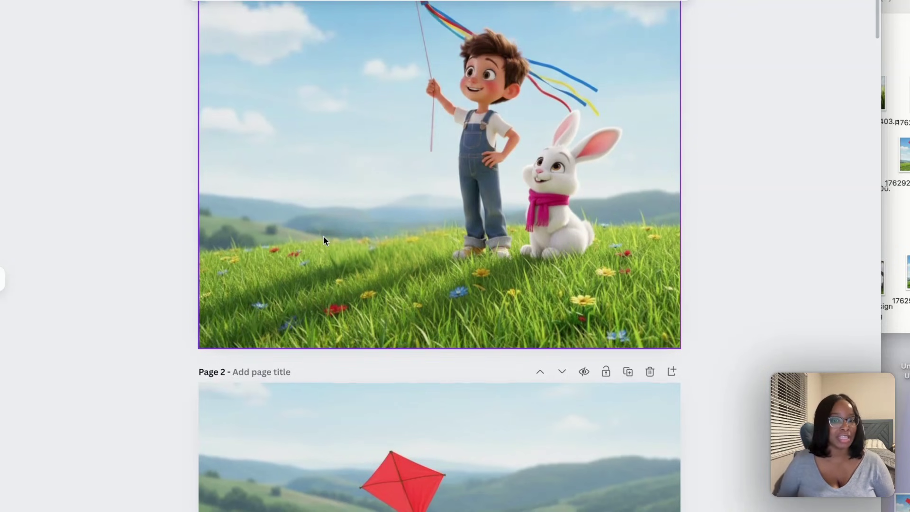
scroll(325, 241, down, 5)
scroll(323, 241, down, 3)
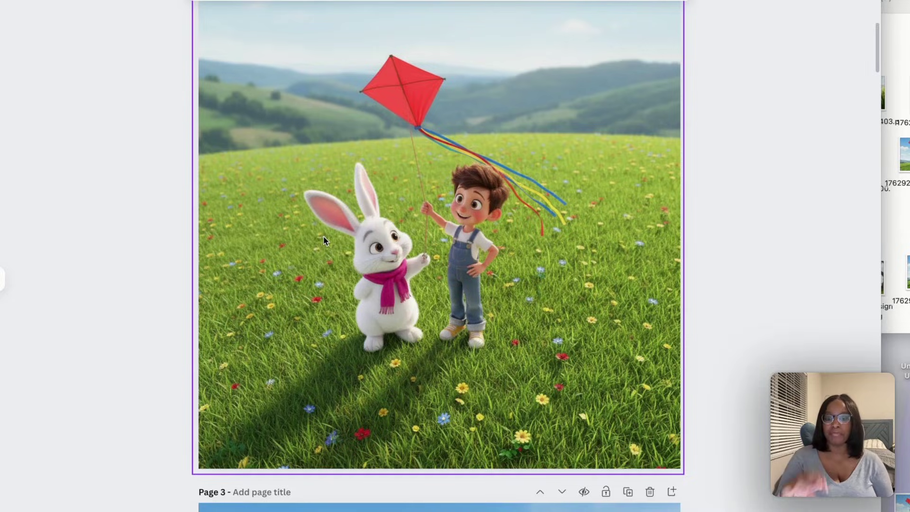
scroll(323, 241, down, 1)
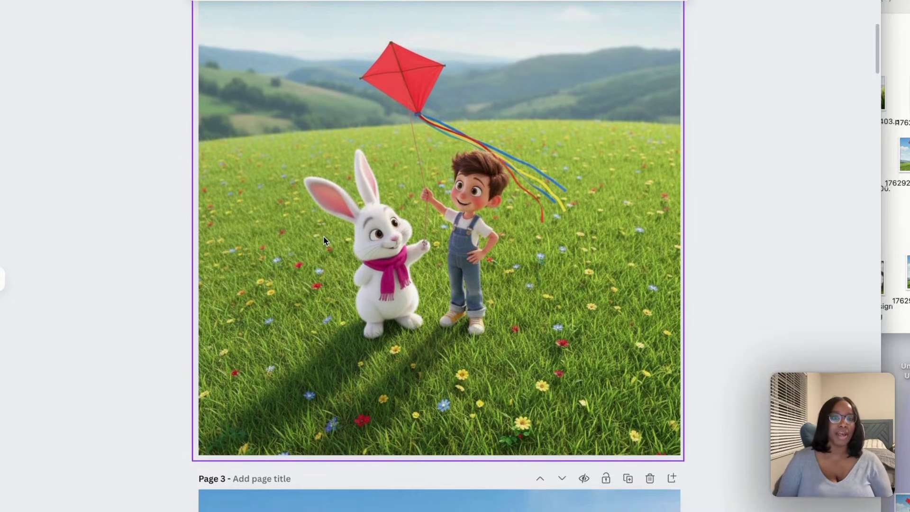
Review pages 3 to 7 in story order, from the windy kite scene through the chase to the puddle reflection
scroll(324, 241, down, 10)
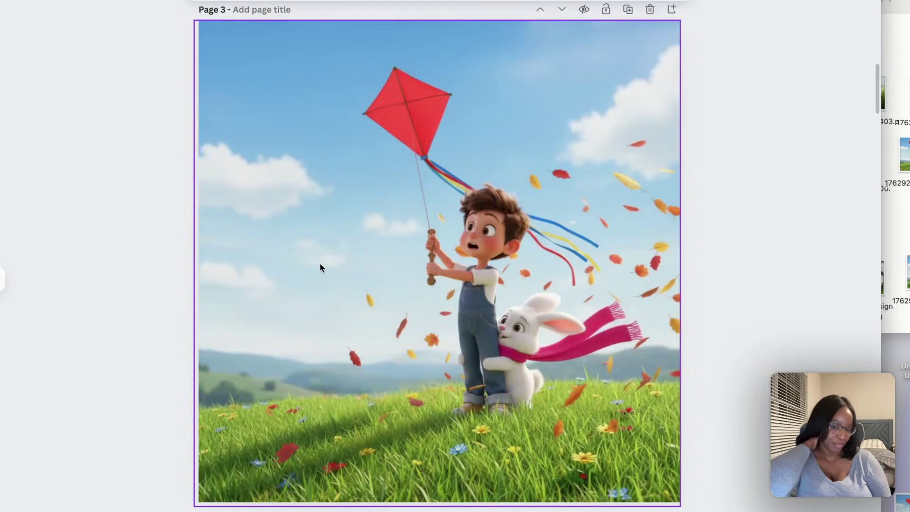
scroll(319, 267, down, 13)
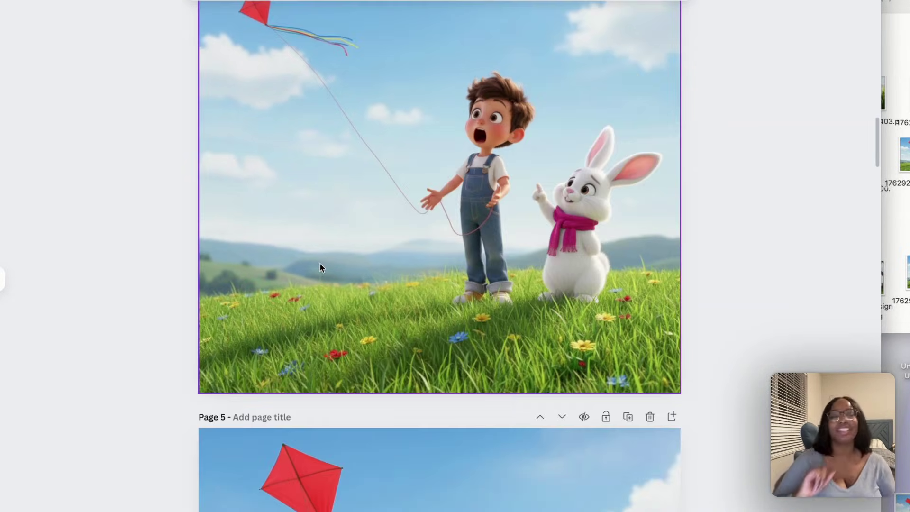
scroll(321, 264, down, 8)
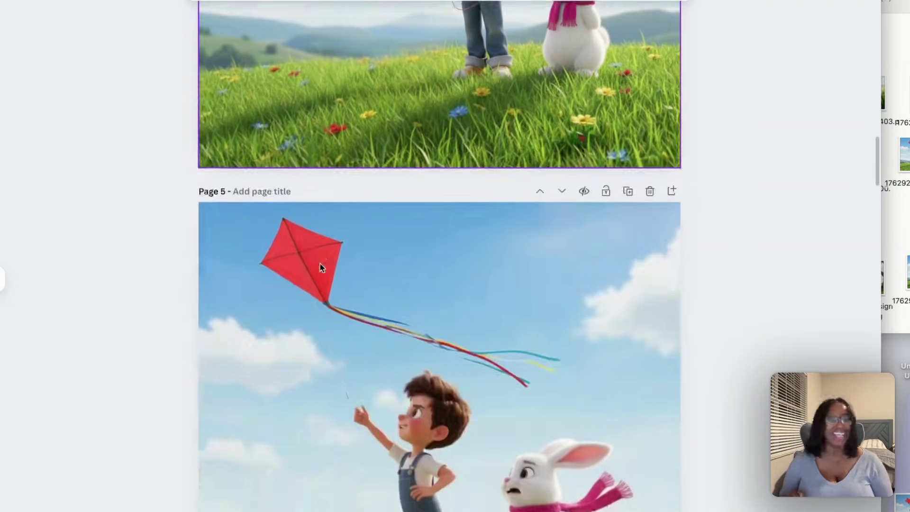
scroll(320, 267, down, 3)
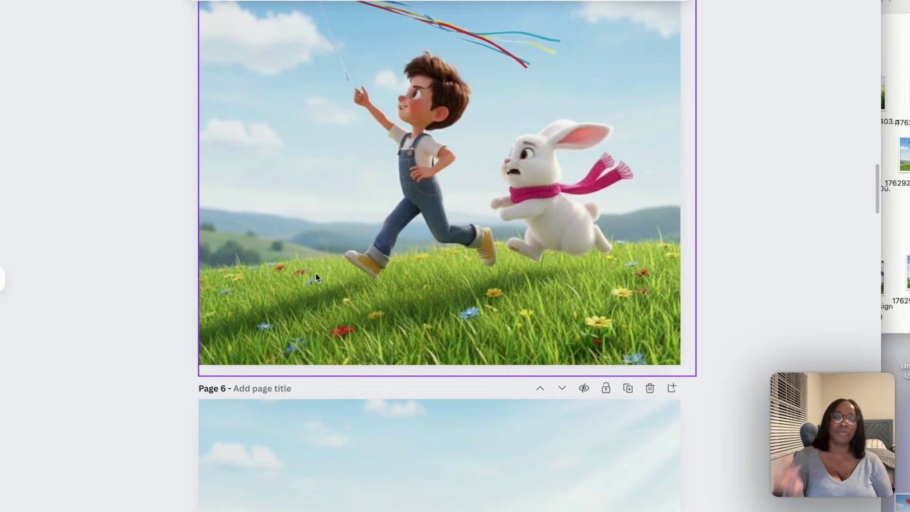
scroll(317, 277, down, 2)
scroll(316, 278, down, 1)
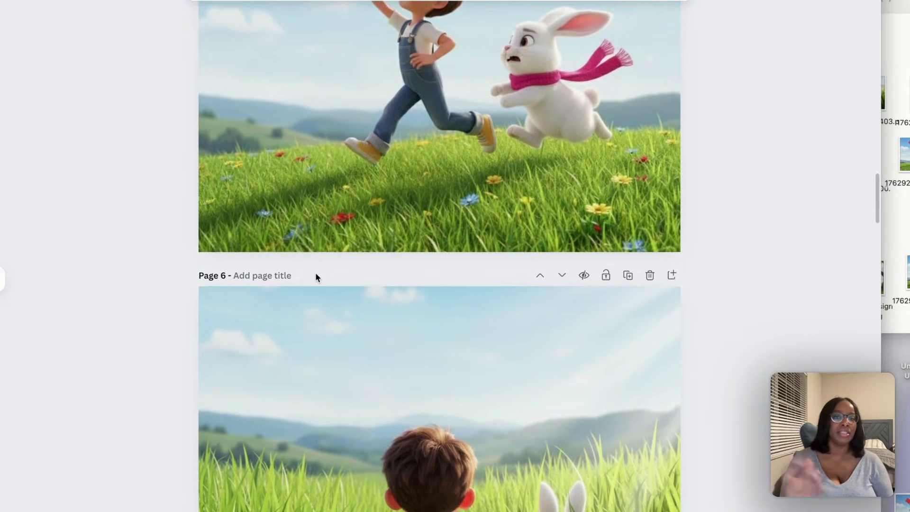
scroll(316, 277, down, 4)
scroll(316, 278, down, 1)
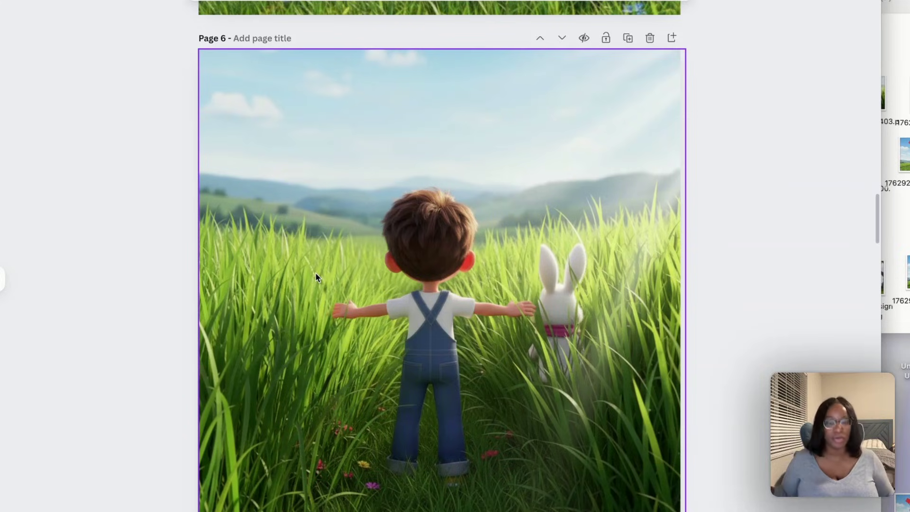
scroll(315, 277, down, 10)
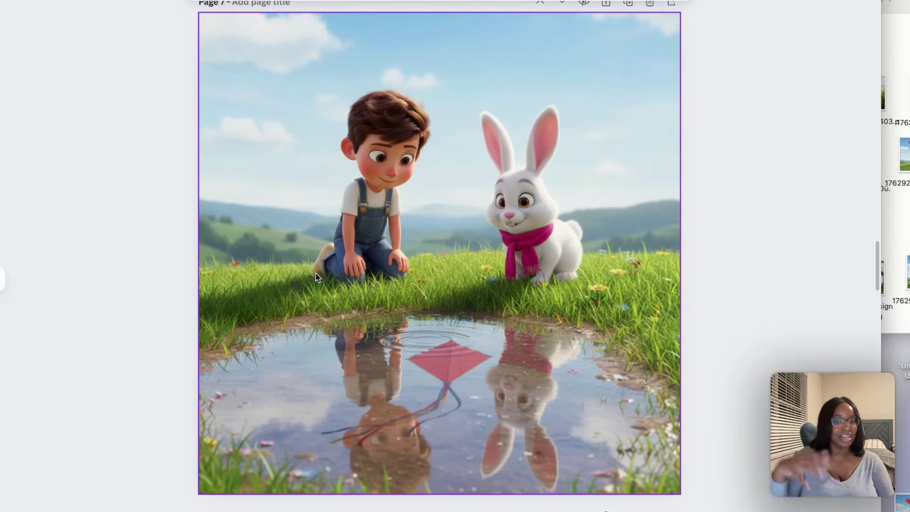
Review pages 8 to 12, from the kite caught in the tree through its recovery to the sunset walk
scroll(306, 280, down, 10)
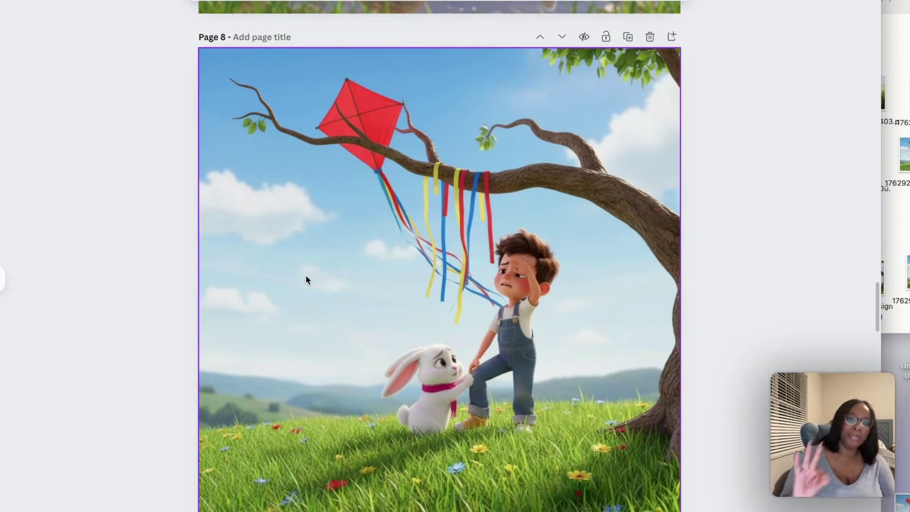
scroll(306, 280, down, 1)
scroll(306, 280, down, 4)
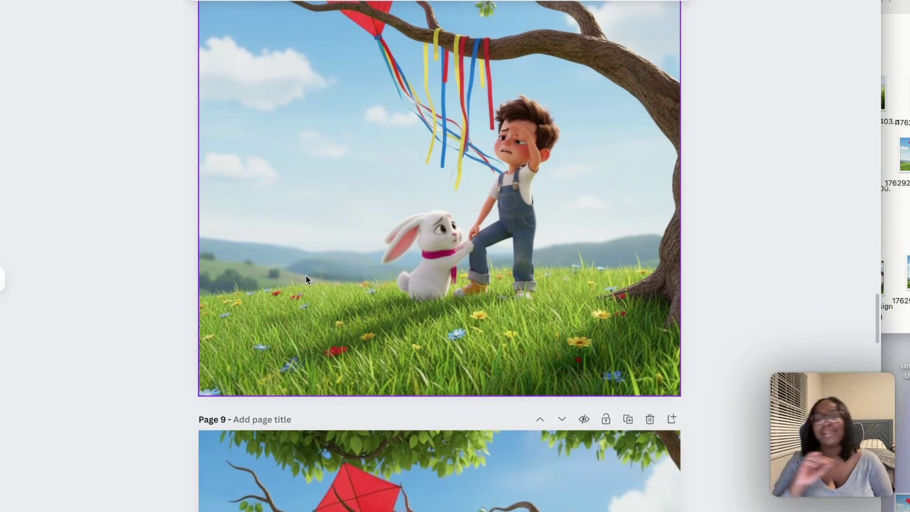
scroll(306, 280, down, 15)
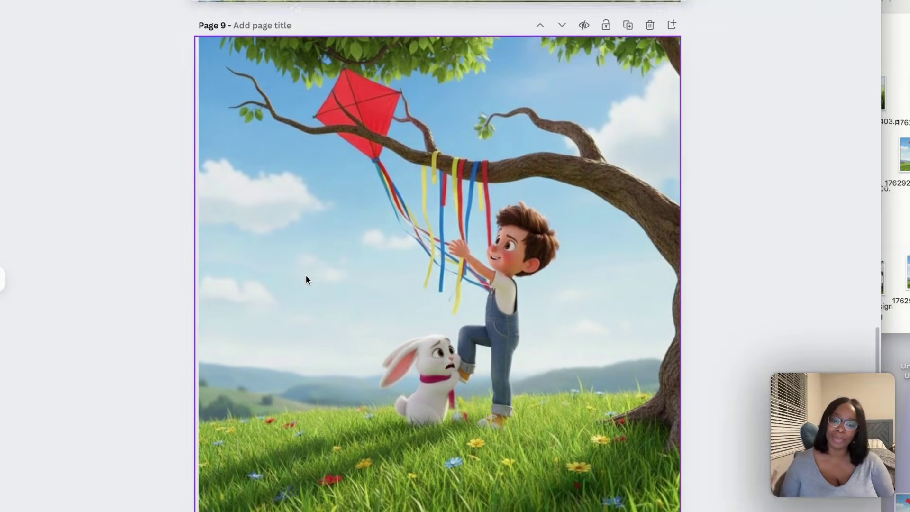
scroll(306, 280, down, 20)
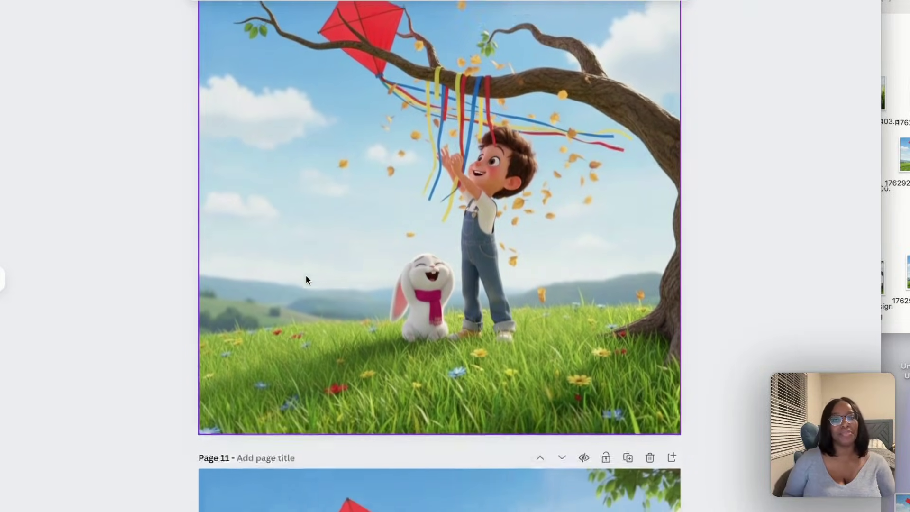
scroll(306, 280, down, 1)
scroll(309, 294, up, 3)
scroll(312, 307, up, 2)
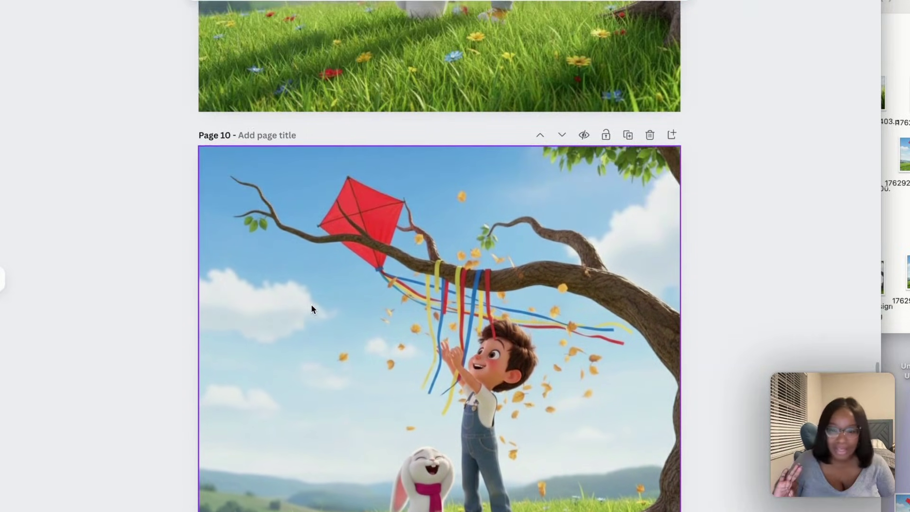
scroll(312, 309, down, 10)
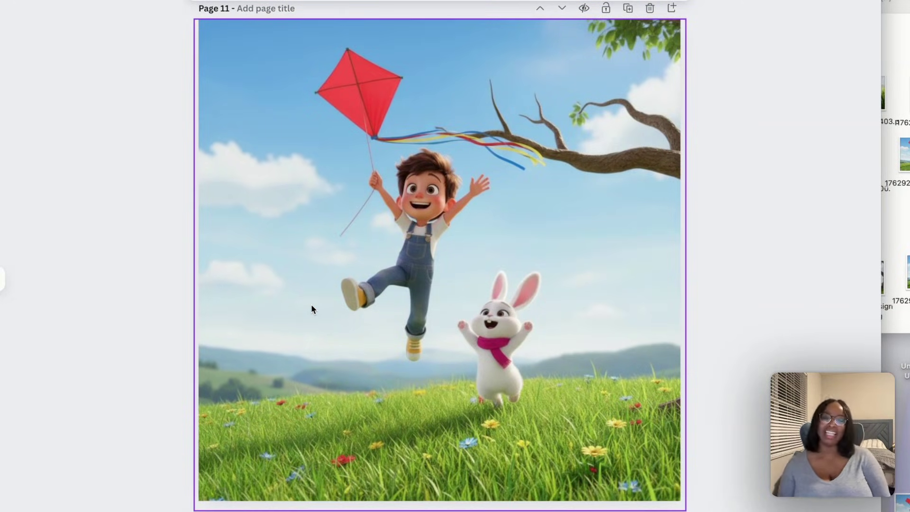
scroll(312, 307, down, 10)
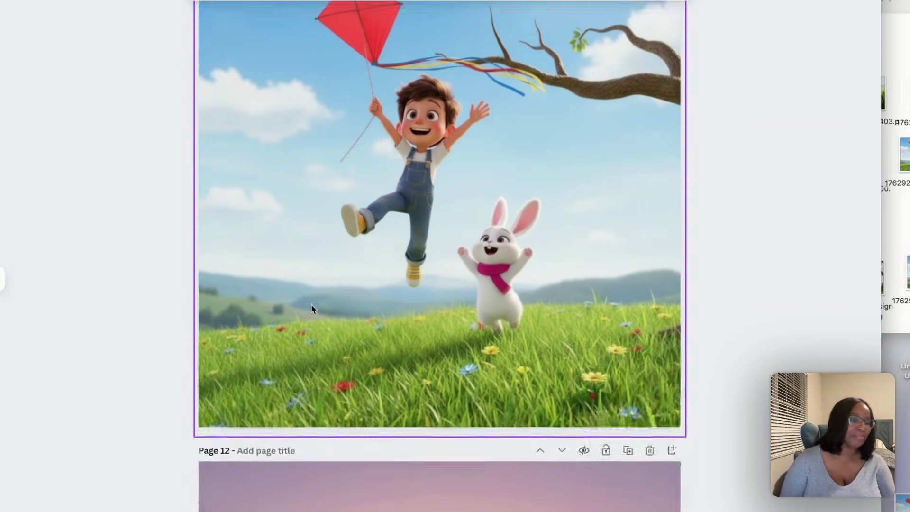
scroll(311, 303, down, 10)
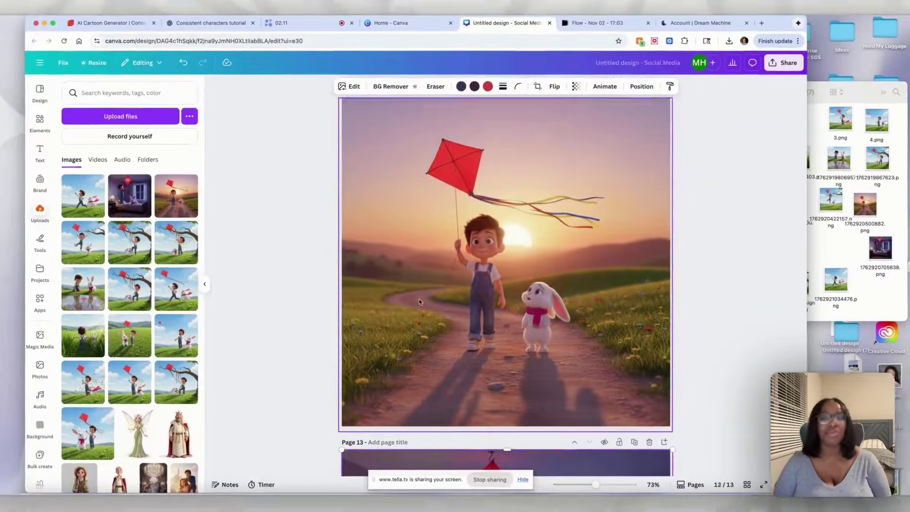
Look back through the story pages in reverse, from the sunset walk to the escaping kite on page 4
scroll(422, 300, up, 10)
scroll(424, 301, up, 15)
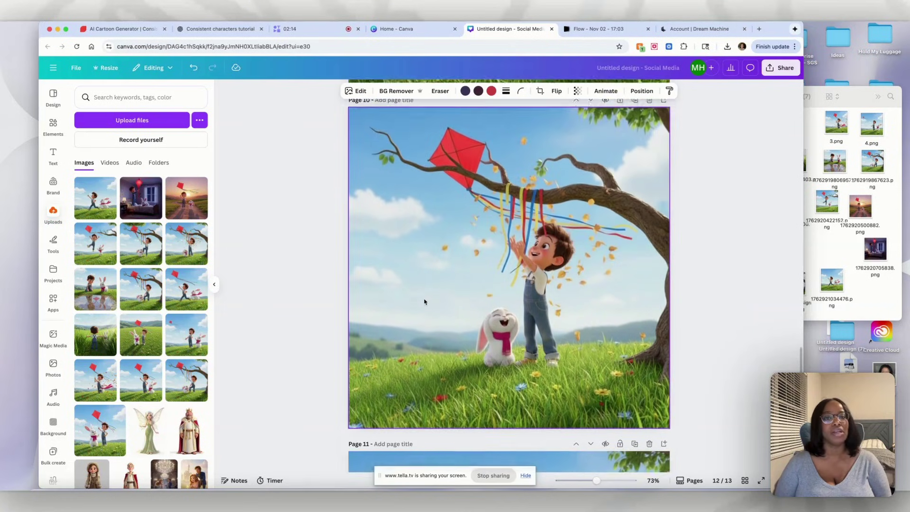
scroll(425, 301, up, 10)
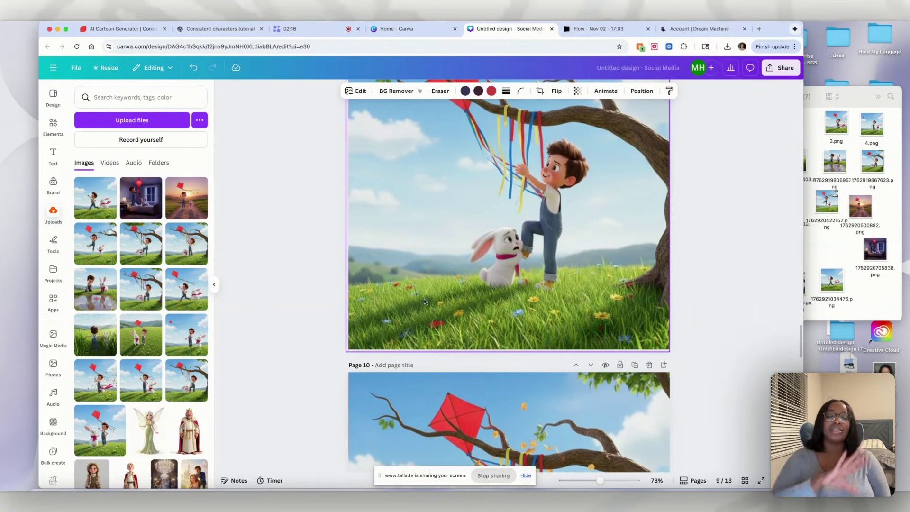
scroll(424, 299, up, 10)
scroll(424, 299, up, 10)
scroll(425, 301, up, 10)
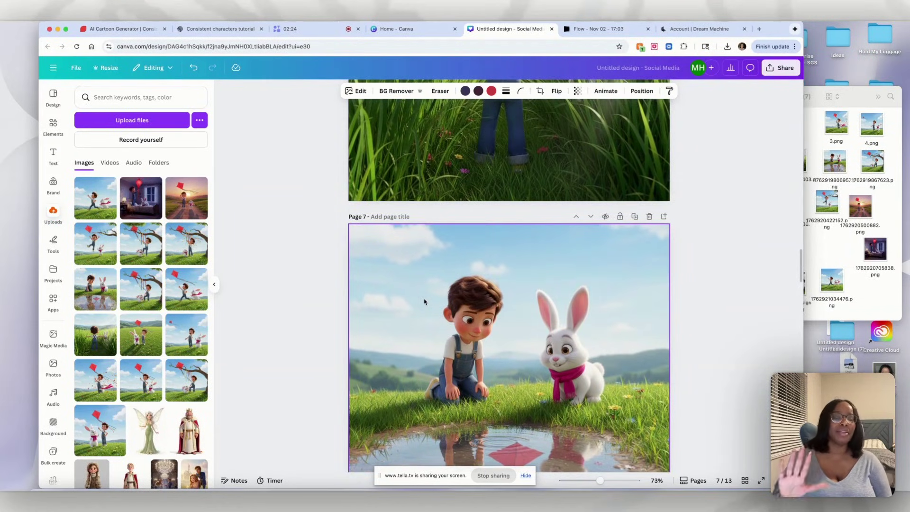
scroll(424, 301, up, 20)
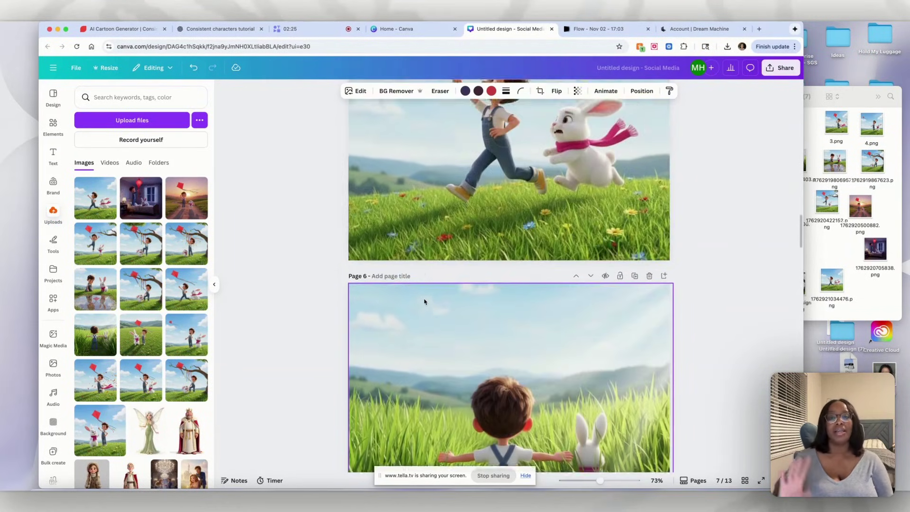
scroll(424, 301, up, 13)
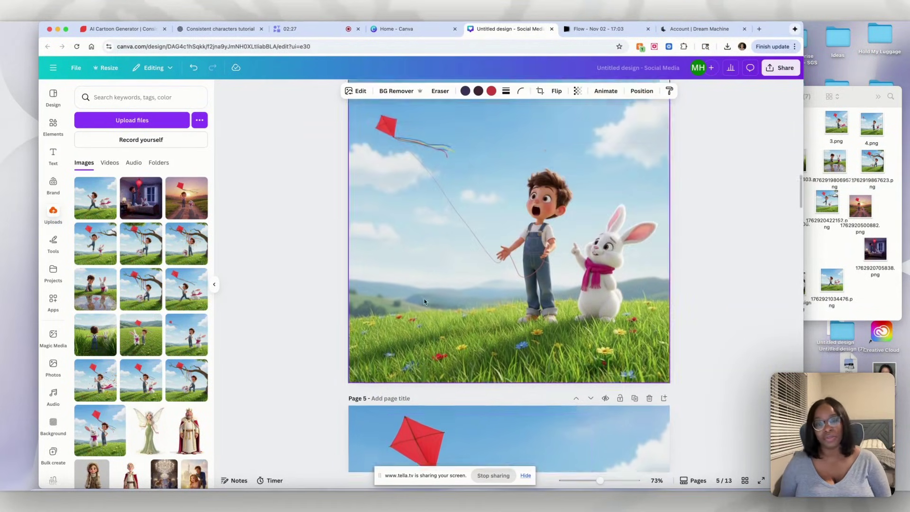